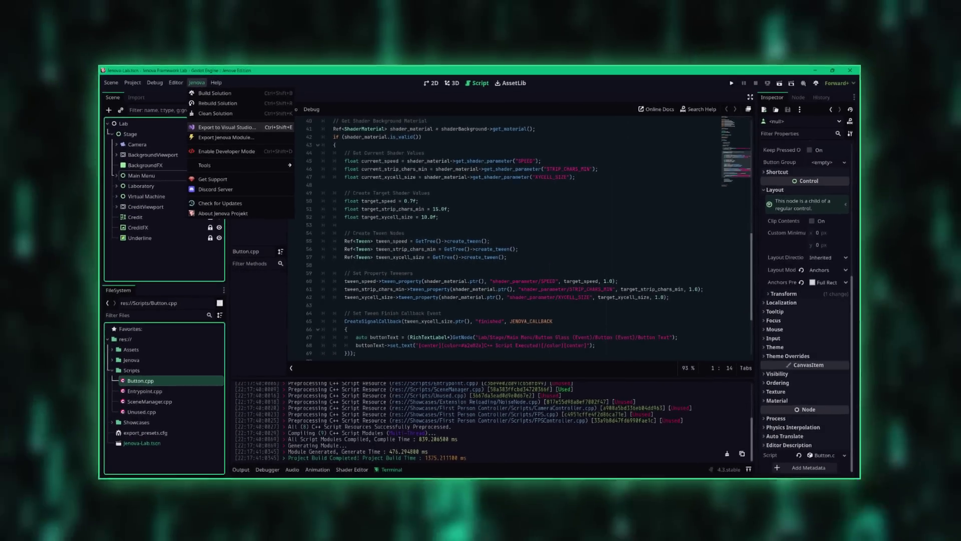
Scroll the Jenova website past the Features to the Download Jenova for Godot 4 section.
{"action": "scroll", "coordinate": [640, 163], "scroll_direction": "down", "scroll_amount": 9}
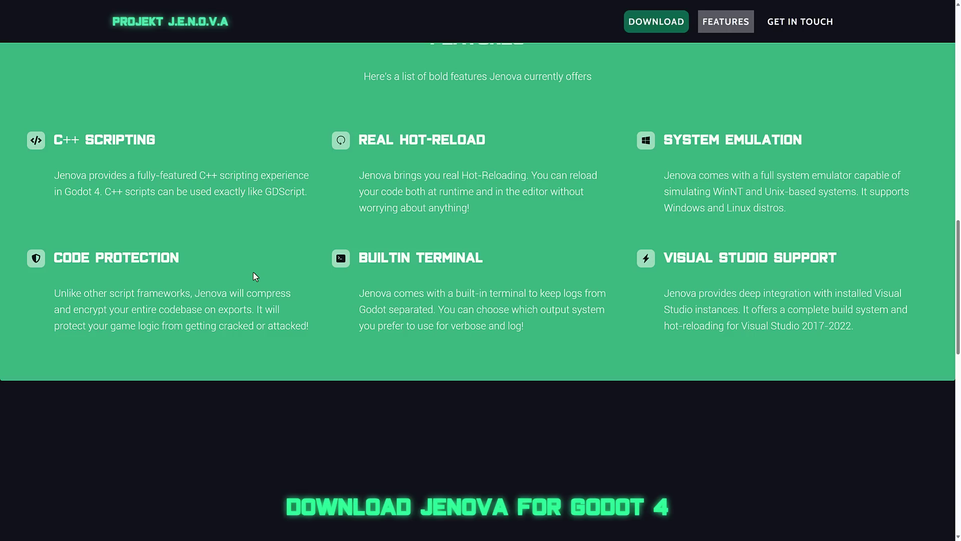
{"action": "scroll", "coordinate": [343, 268], "scroll_direction": "down", "scroll_amount": 10}
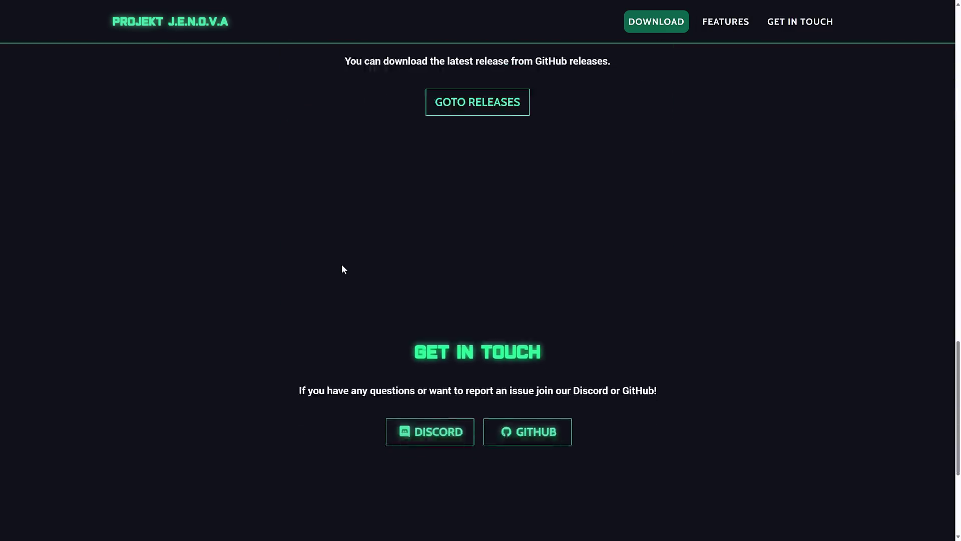
{"action": "scroll", "coordinate": [348, 270], "scroll_direction": "up", "scroll_amount": 3}
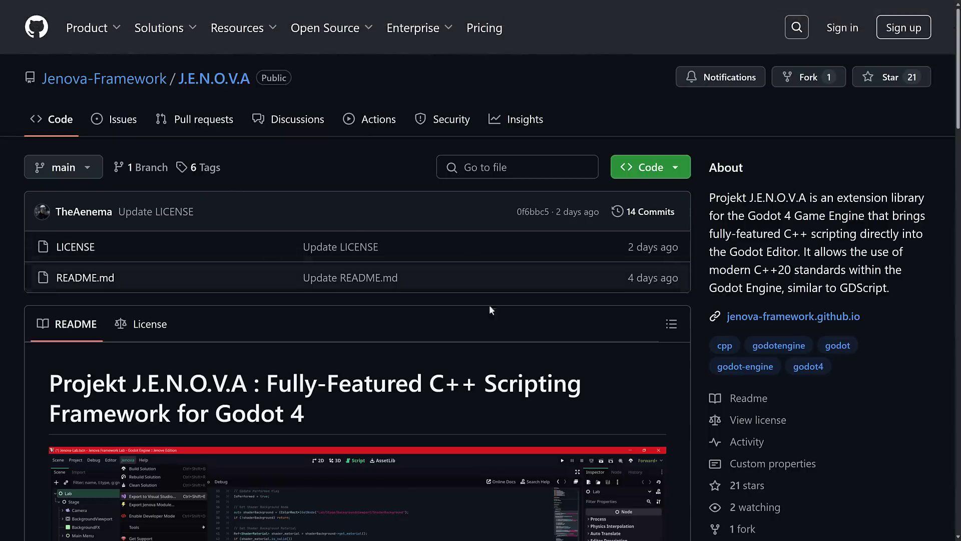
Open the v0.3.3.8-Alpha release and download Jenova.Framework.0.3.3.8.Alpha.Build.76788.Win64.zip.
{"action": "scroll", "coordinate": [500, 326], "scroll_direction": "down", "scroll_amount": 4}
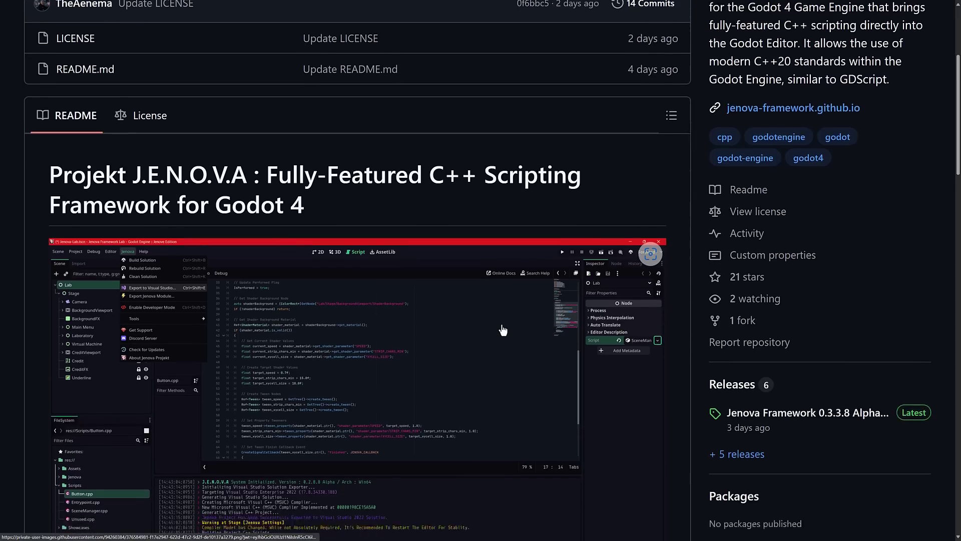
{"action": "scroll", "coordinate": [503, 330], "scroll_direction": "down", "scroll_amount": 3}
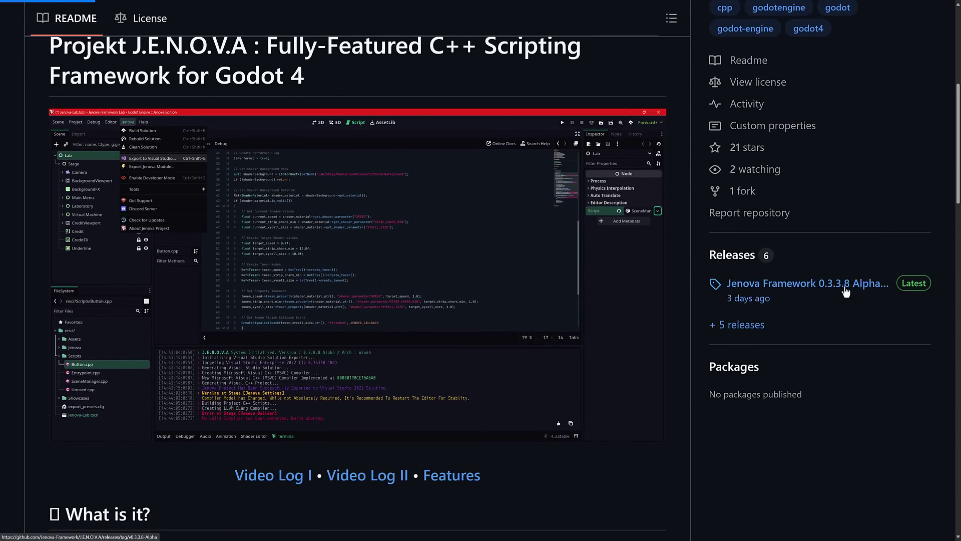
{"action": "left_click", "coordinate": [844, 288]}
{"action": "scroll", "coordinate": [371, 302], "scroll_direction": "down", "scroll_amount": 10}
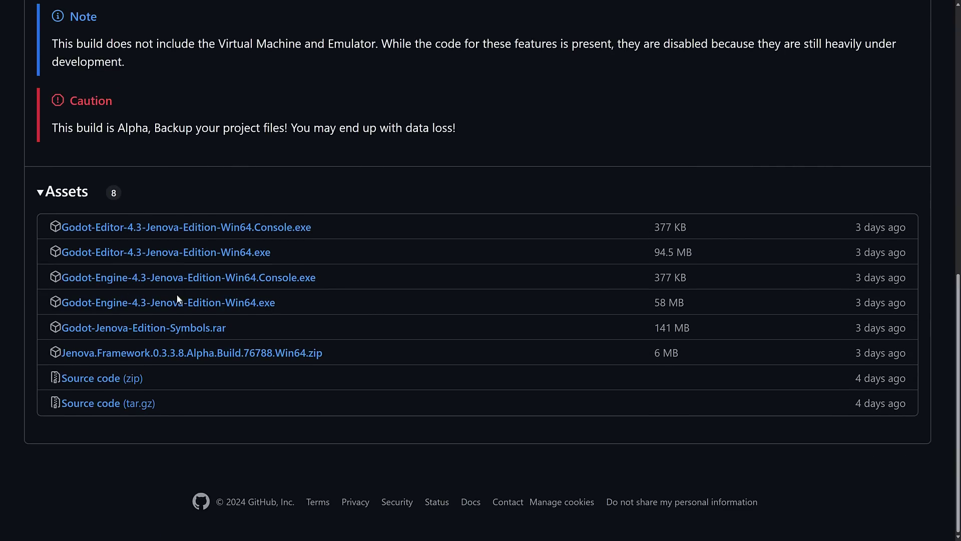
{"action": "left_click", "coordinate": [172, 353]}
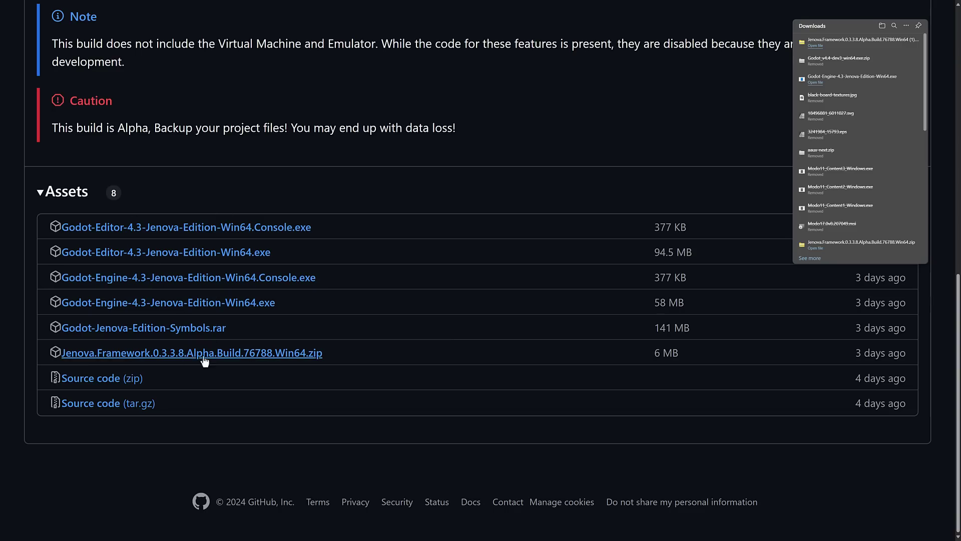
{"action": "scroll", "coordinate": [475, 285], "scroll_direction": "up", "scroll_amount": 2}
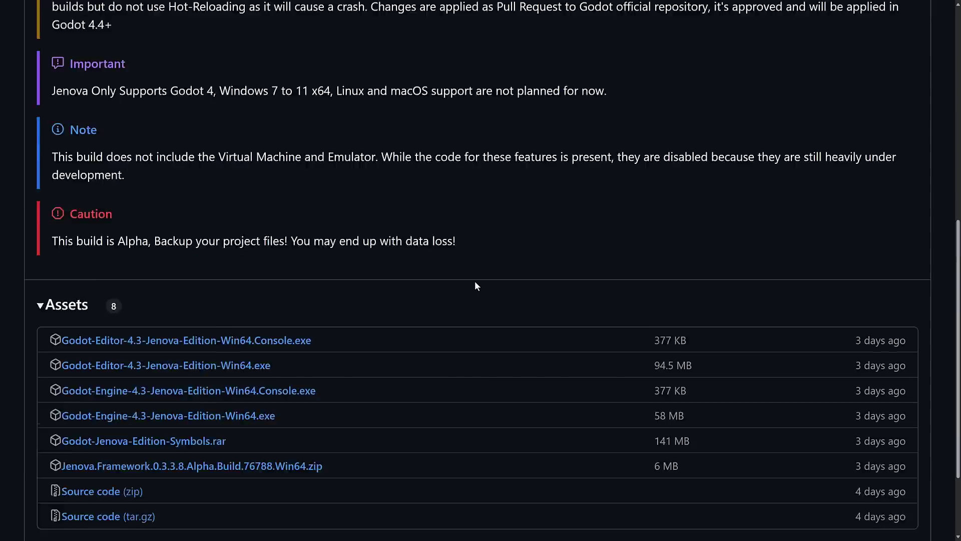
{"action": "scroll", "coordinate": [475, 283], "scroll_direction": "up", "scroll_amount": 8}
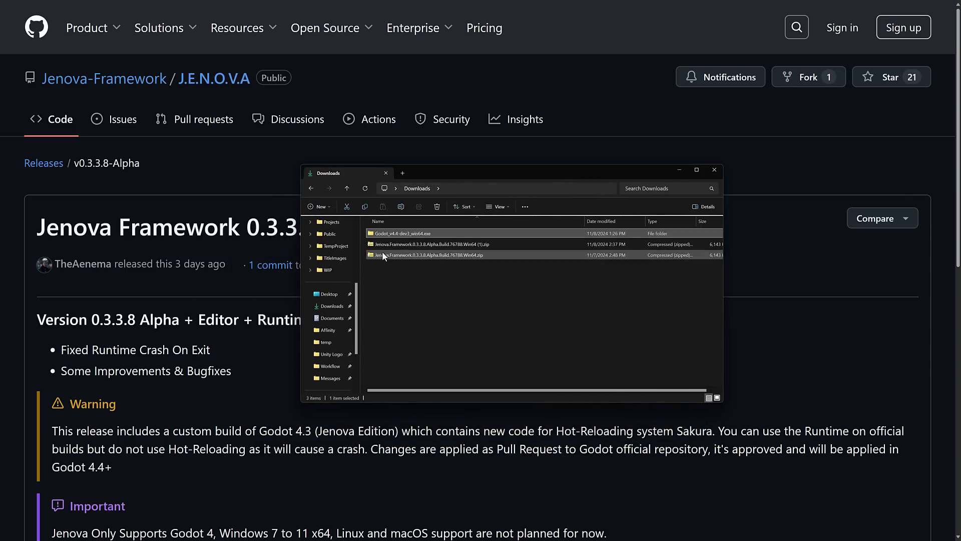
Extract the Jenova Framework zip with 7-Zip into its own folder and check it.
{"action": "right_click", "coordinate": [418, 254]}
{"action": "mouse_move", "coordinate": [483, 319]}
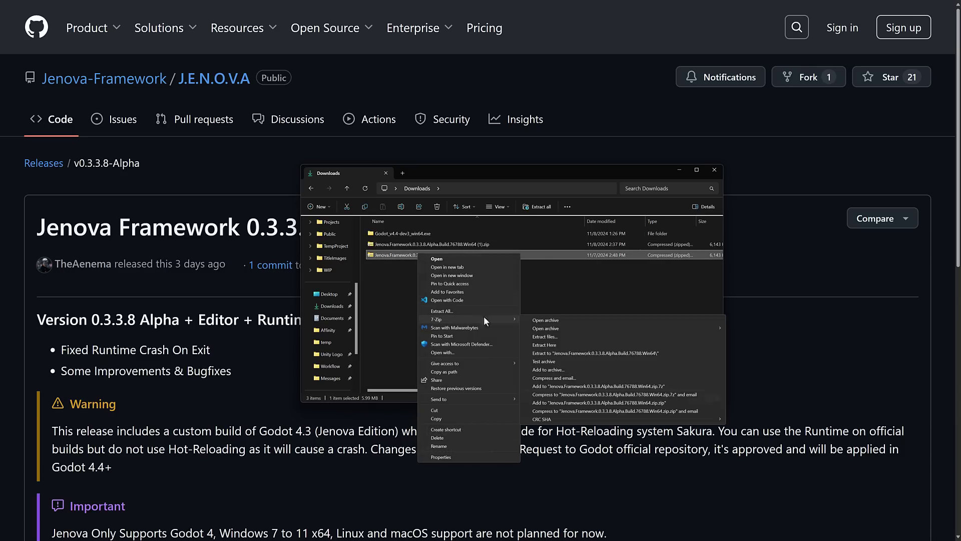
{"action": "left_click", "coordinate": [584, 352]}
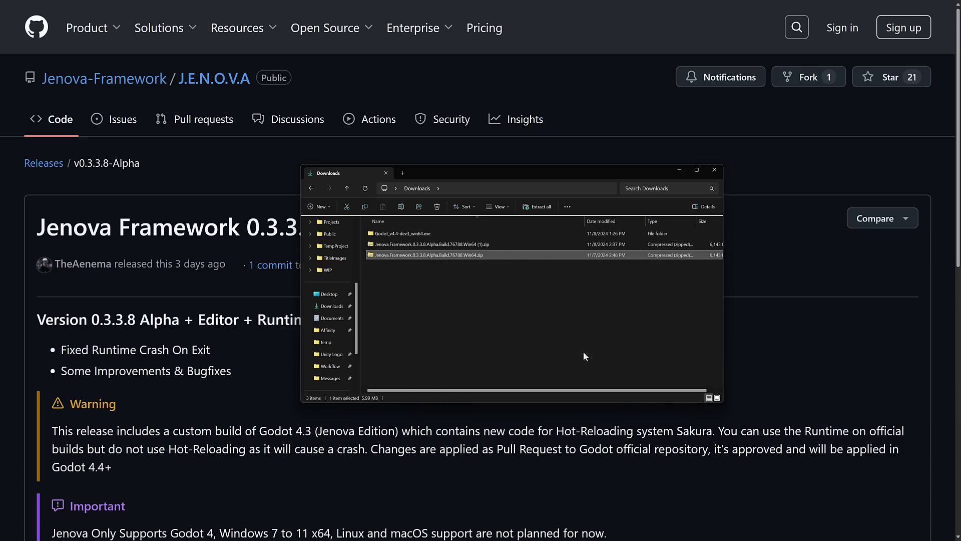
{"action": "double_click", "coordinate": [397, 263]}
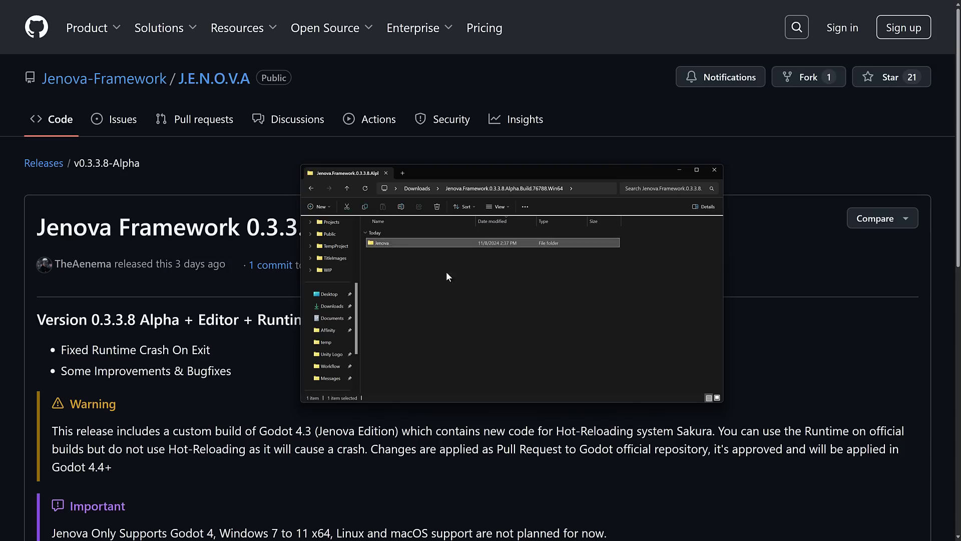
Run the Godot 4.4 dev3 executable from the Godot_v4.4-dev3_win64.exe folder in Downloads.
{"action": "key", "text": "alt+Left"}
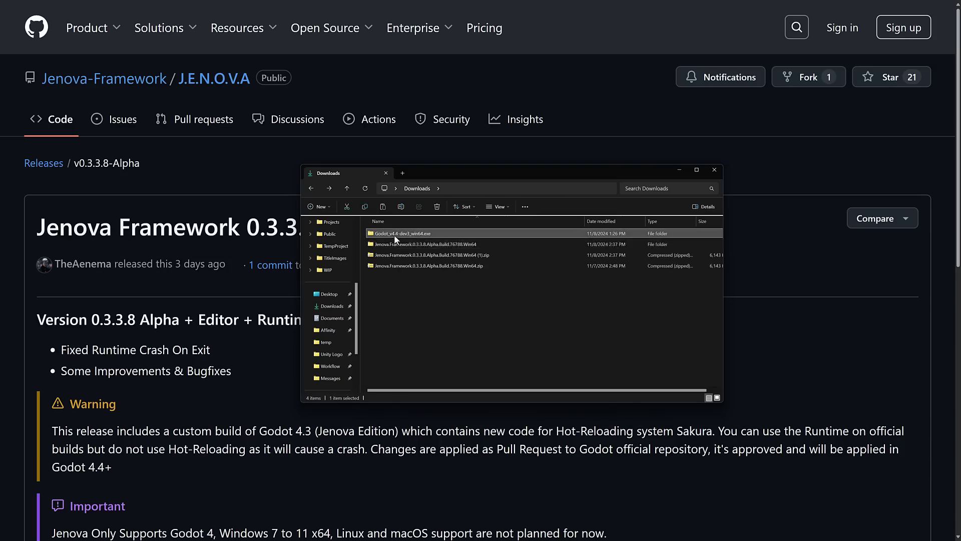
{"action": "double_click", "coordinate": [395, 234]}
{"action": "left_click", "coordinate": [404, 255]}
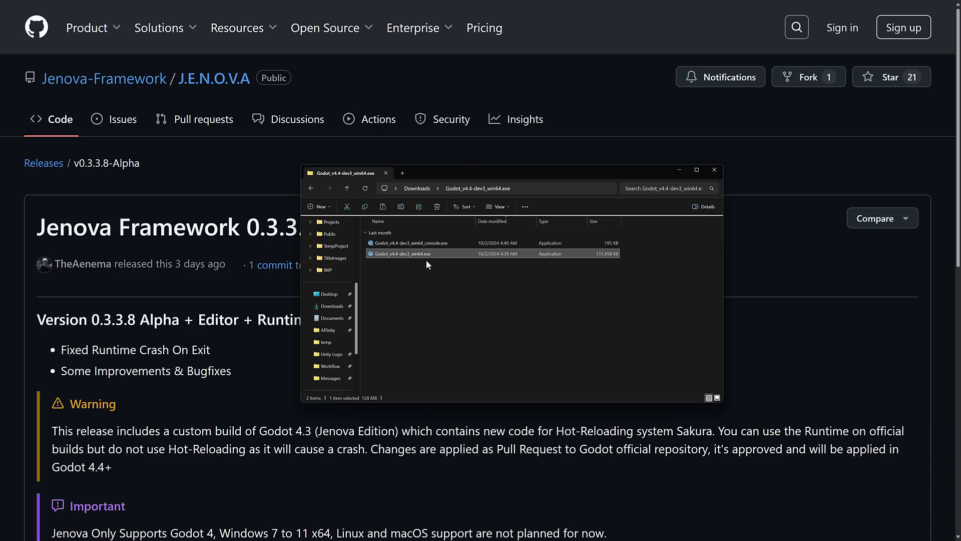
{"action": "key", "text": "Return"}
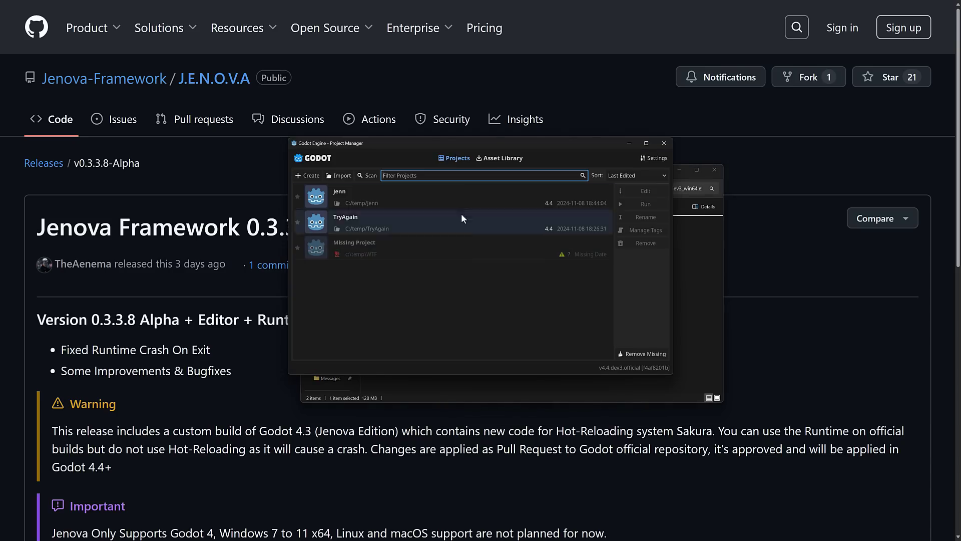
Create and open a project named Jenova at c:/temp/Jenova with version control set to None.
{"action": "double_click", "coordinate": [492, 145]}
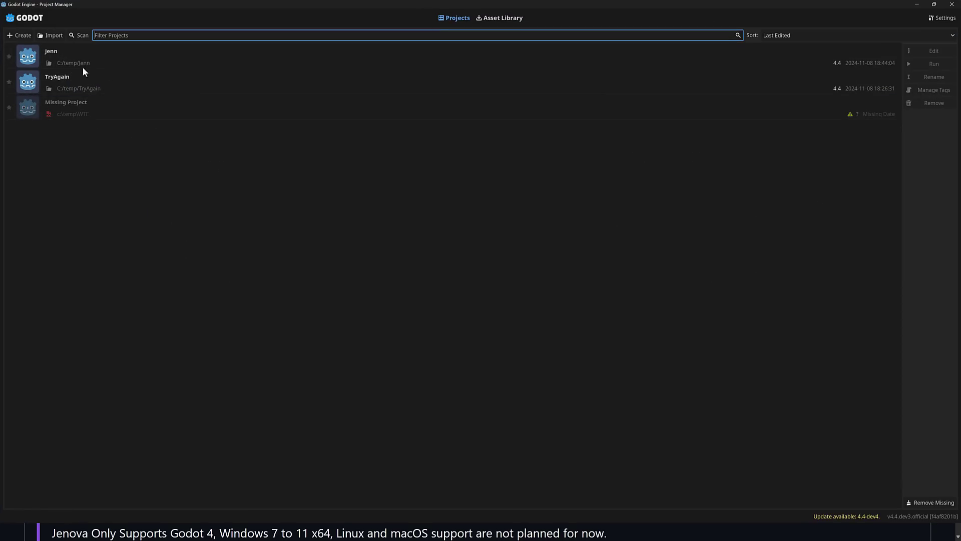
{"action": "left_click", "coordinate": [19, 36]}
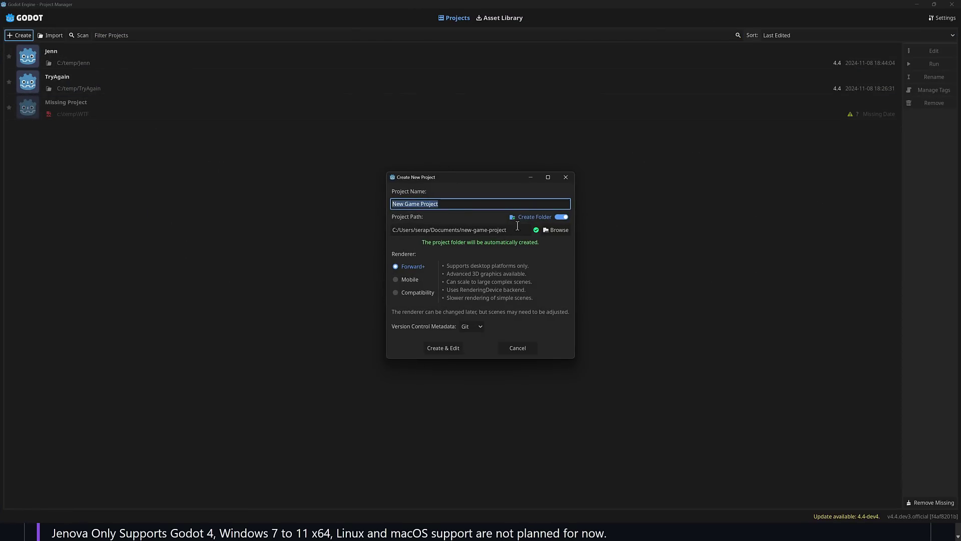
{"action": "left_click_drag", "start_coordinate": [517, 225], "coordinate": [269, 223]}
{"action": "type", "text": "c:/"}
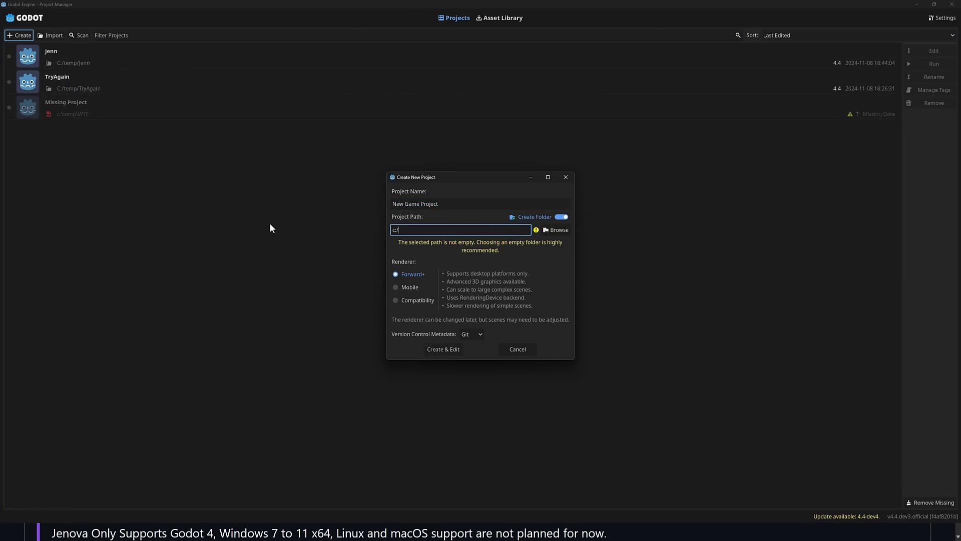
{"action": "type", "text": "temp/Jenova"}
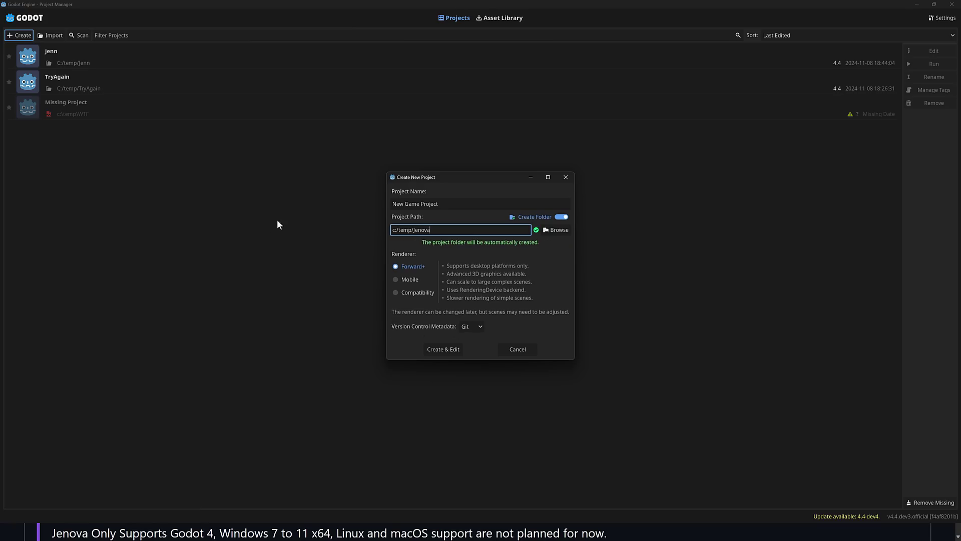
{"action": "key", "text": "shift+Tab"}
{"action": "key", "text": "ctrl+shift+Left"}
{"action": "key", "text": "ctrl+shift+Left"}
{"action": "key", "text": "ctrl+shift+Left"}
{"action": "type", "text": "Jen"}
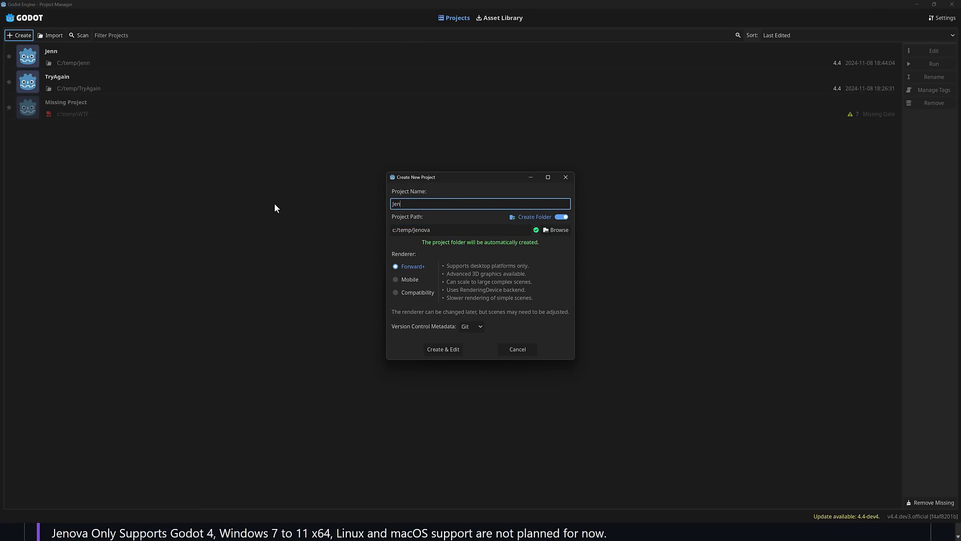
{"action": "type", "text": "ova"}
{"action": "left_click", "coordinate": [471, 326]}
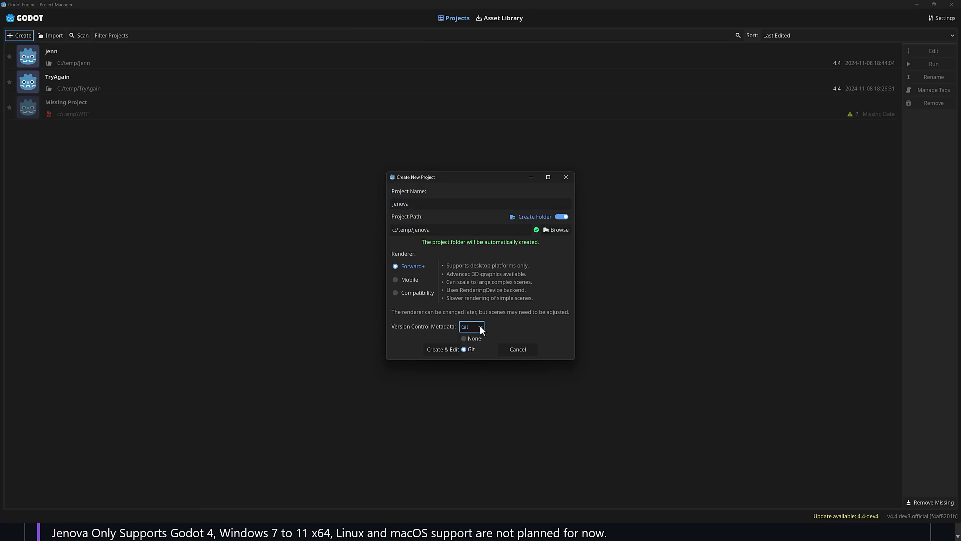
{"action": "left_click", "coordinate": [475, 336]}
{"action": "left_click", "coordinate": [451, 350]}
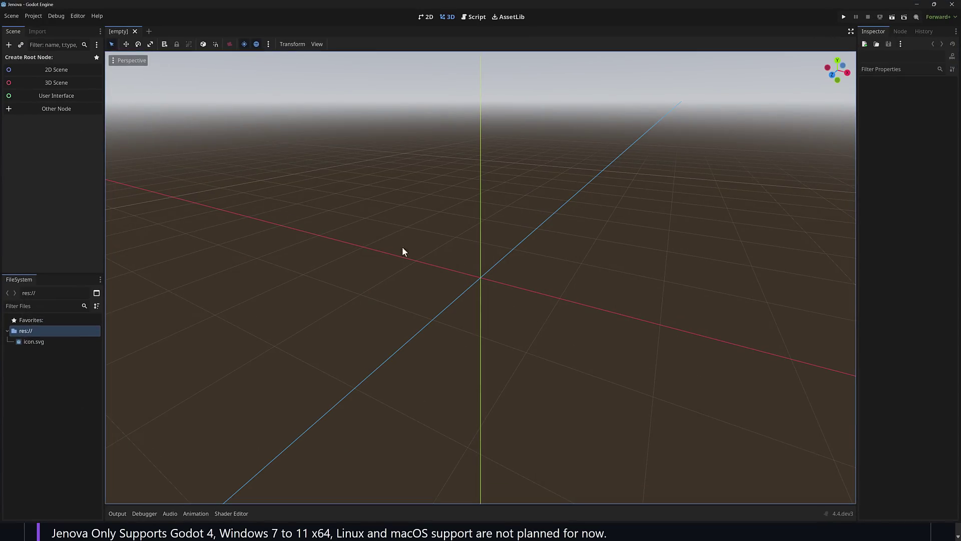
Make Node3D the scene root and add a Camera3D moved along the Z axis.
{"action": "left_click", "coordinate": [70, 82]}
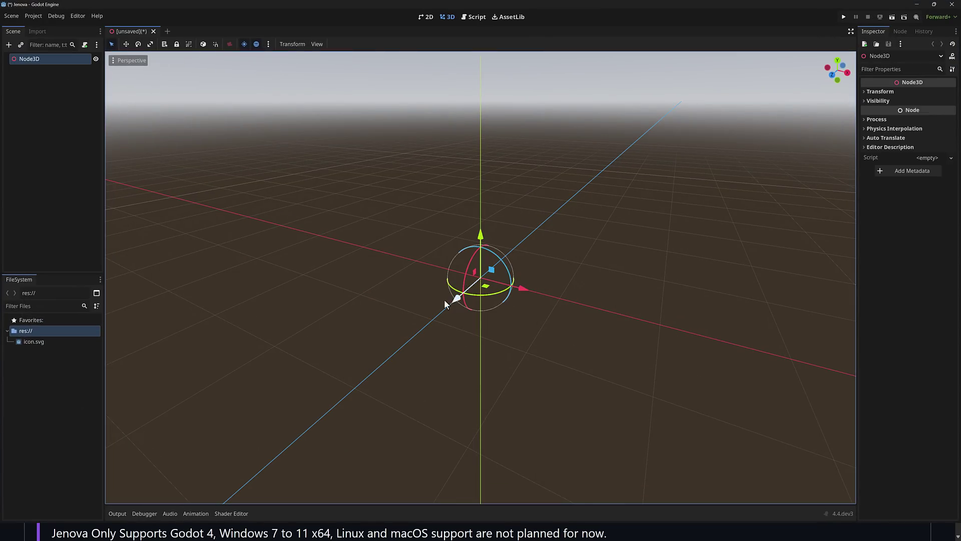
{"action": "left_click", "coordinate": [9, 45]}
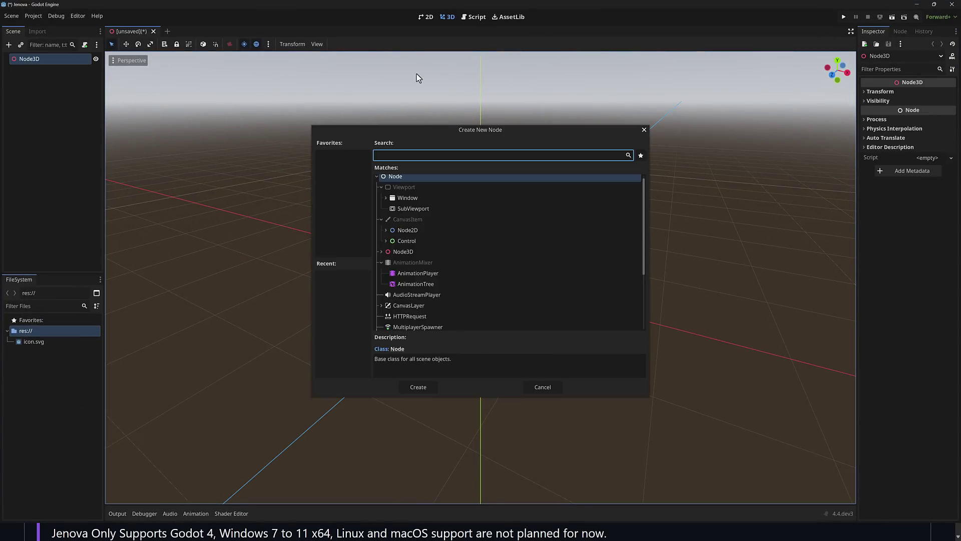
{"action": "type", "text": "camera"}
{"action": "key", "text": "Return"}
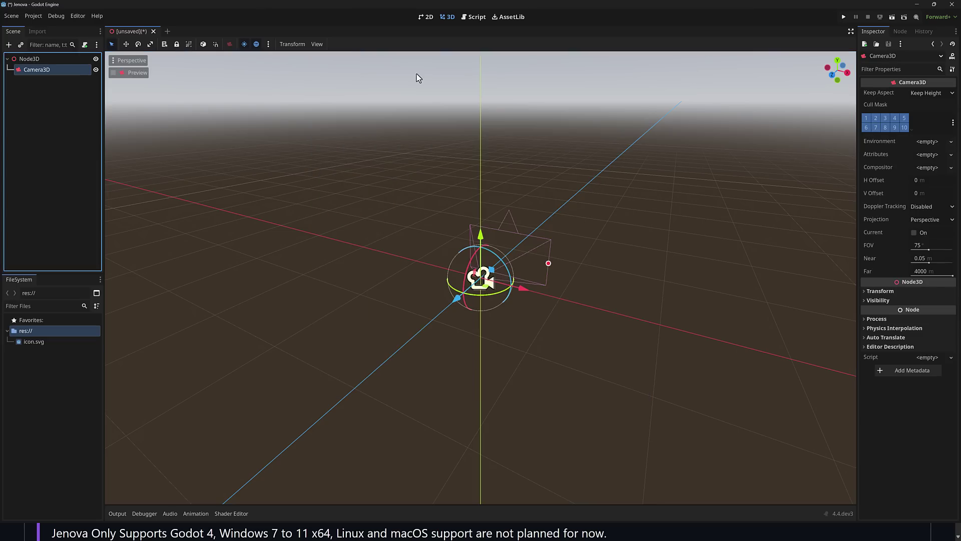
{"action": "left_click_drag", "start_coordinate": [455, 301], "coordinate": [245, 464]}
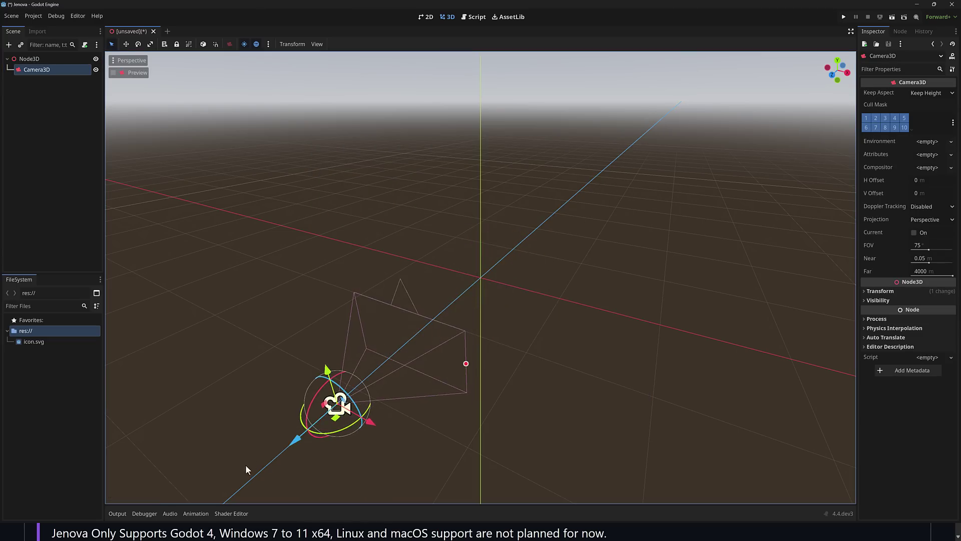
Add a MeshInstance3D under Node3D and give it a new SphereMesh.
{"action": "left_click", "coordinate": [26, 59]}
{"action": "left_click", "coordinate": [12, 45]}
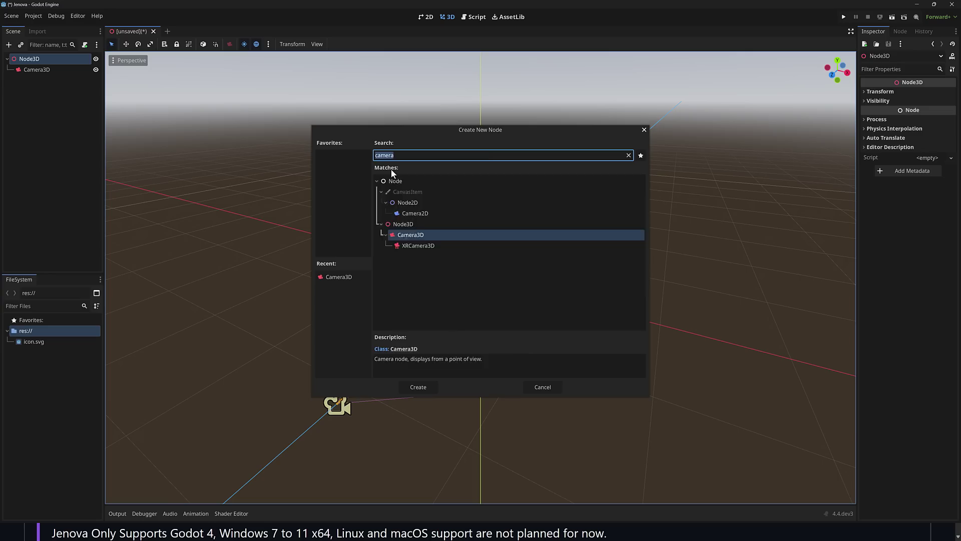
{"action": "type", "text": "meshin"}
{"action": "key", "text": "Return"}
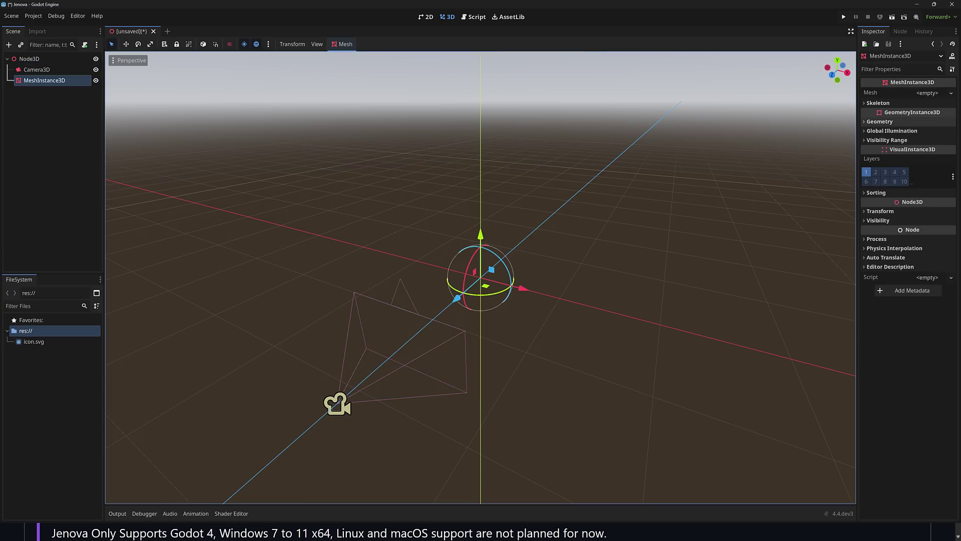
{"action": "left_click", "coordinate": [927, 93]}
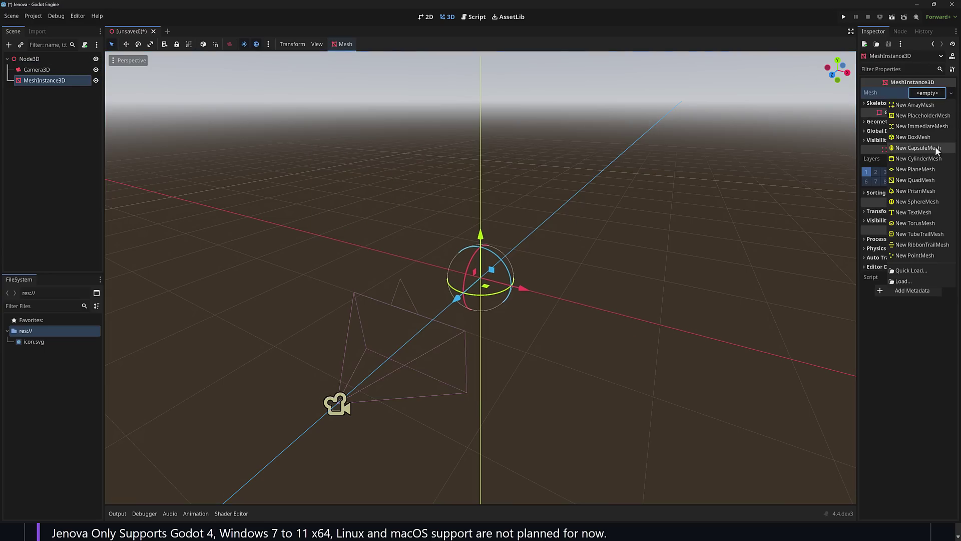
{"action": "left_click", "coordinate": [916, 201]}
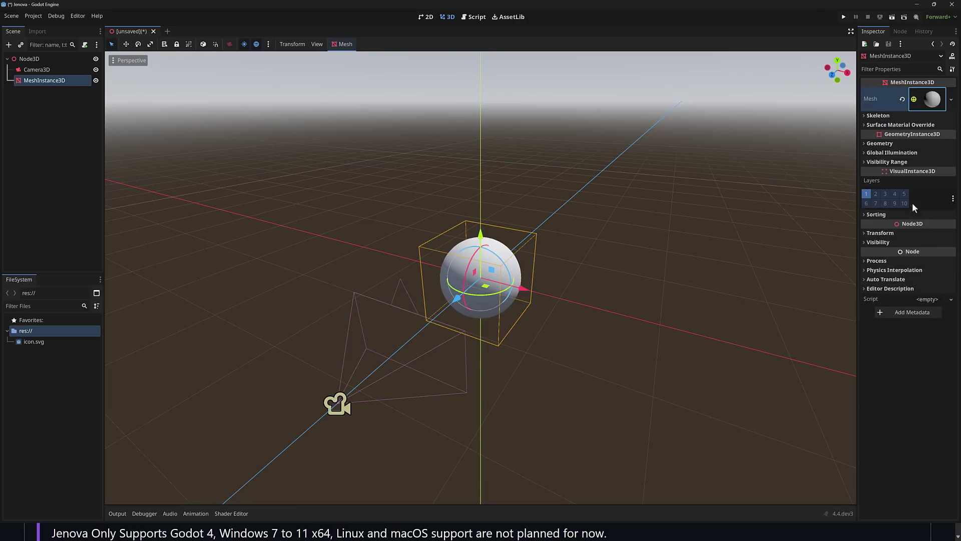
Preview the scene through the Camera3D, then return to the free editor view.
{"action": "left_click", "coordinate": [340, 405]}
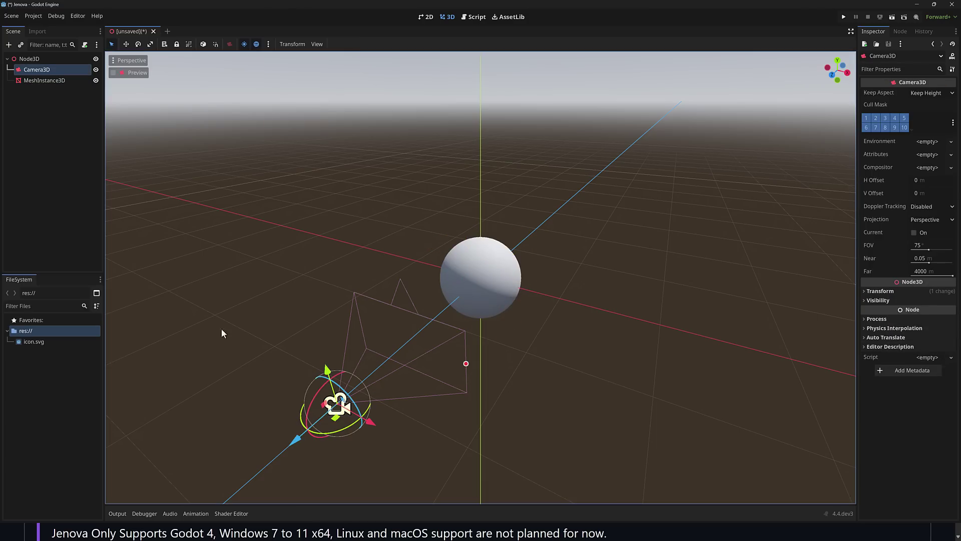
{"action": "left_click", "coordinate": [114, 73]}
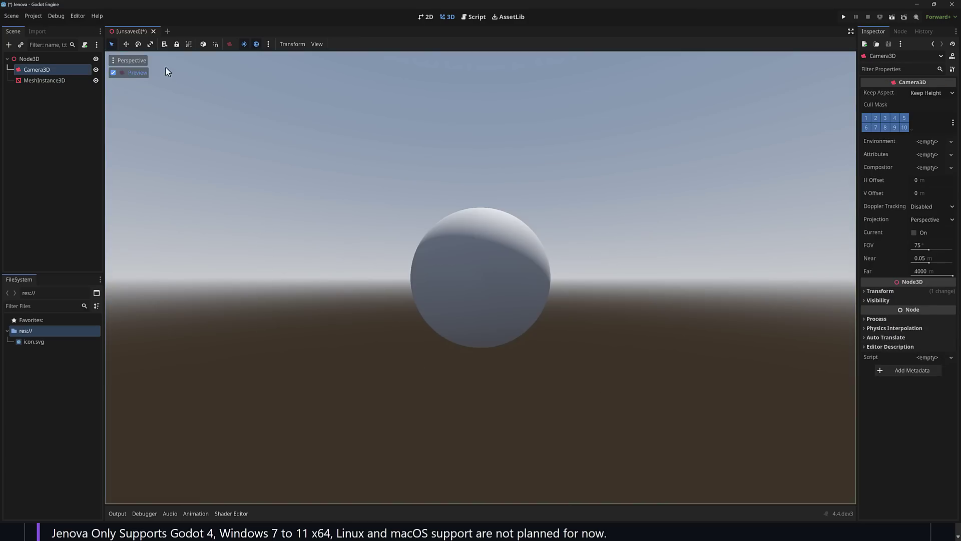
{"action": "left_click", "coordinate": [114, 72]}
Save the scene as node_3d.tscn and run it as the main scene.
{"action": "key", "text": "ctrl+s"}
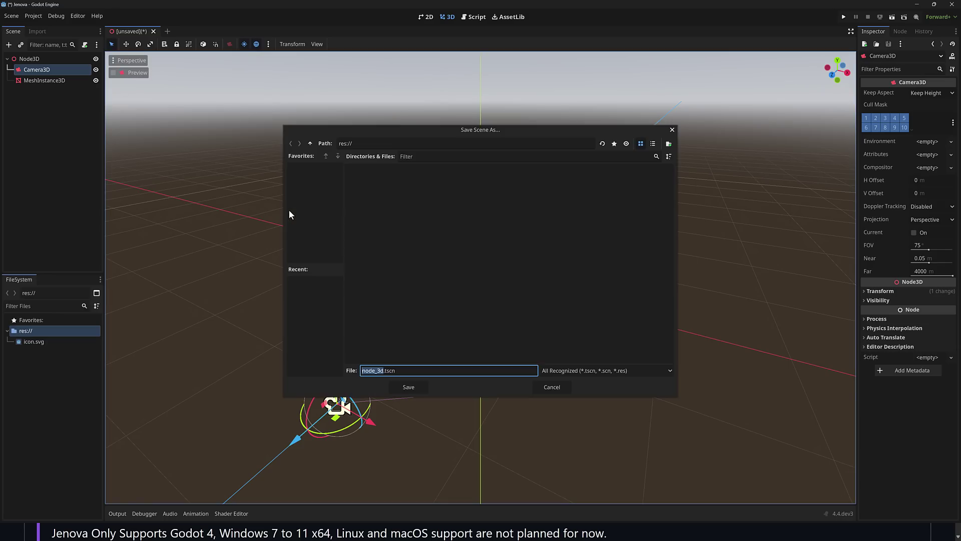
{"action": "left_click", "coordinate": [408, 387]}
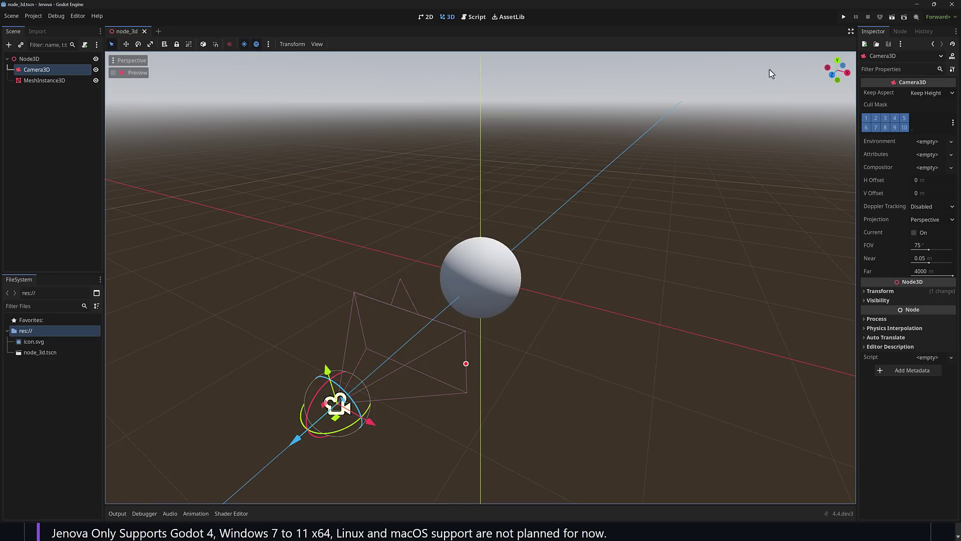
{"action": "left_click", "coordinate": [843, 18]}
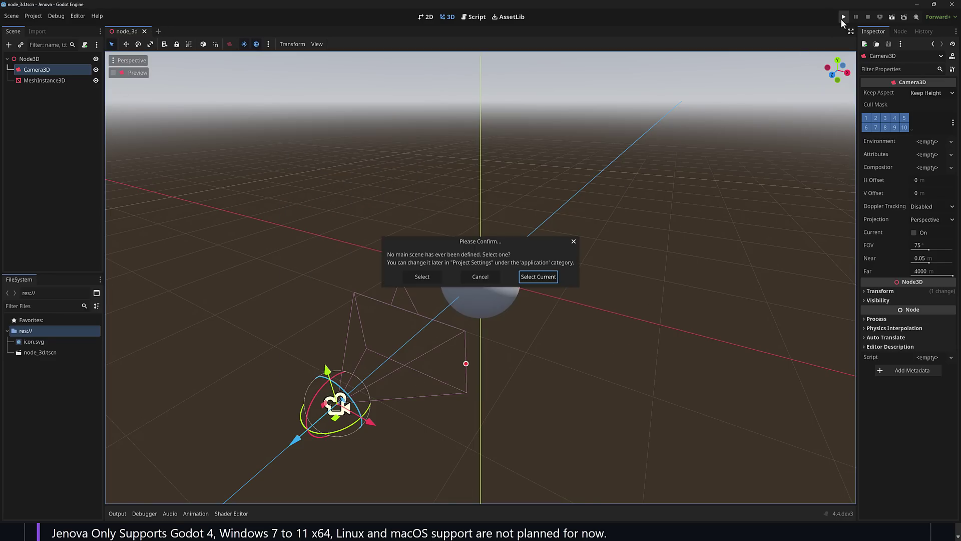
{"action": "left_click", "coordinate": [538, 277]}
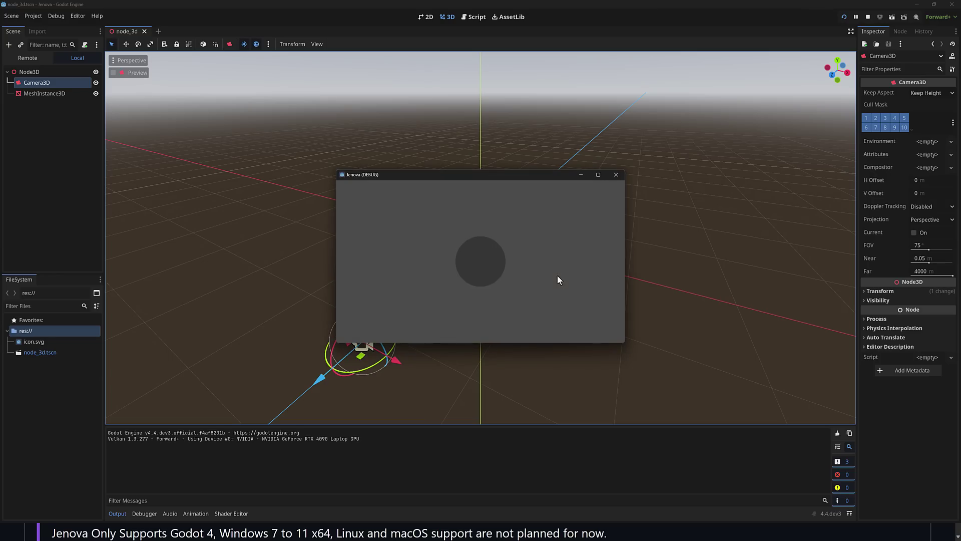
Close the running game and open the C:\temp\Jenova project folder in a new Explorer tab.
{"action": "left_click", "coordinate": [610, 177]}
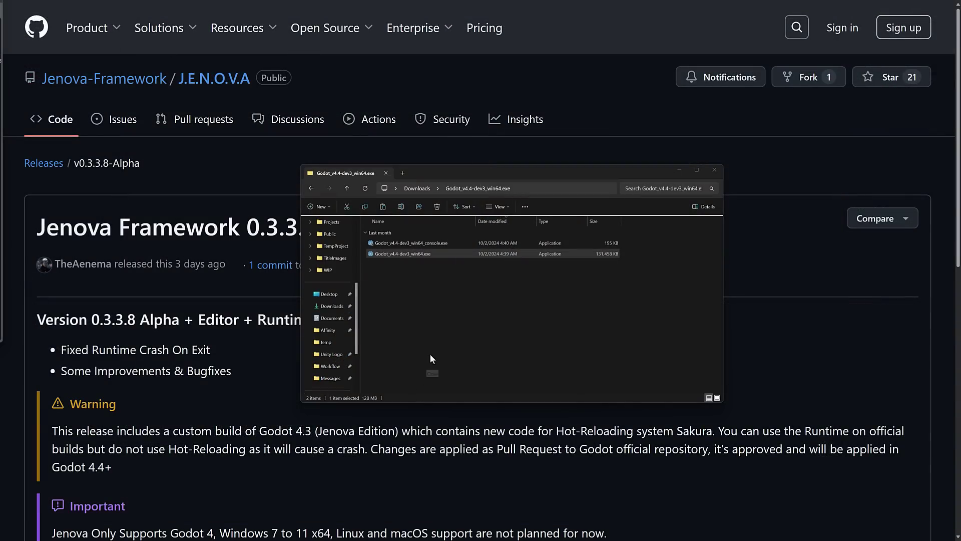
{"action": "left_click", "coordinate": [431, 355]}
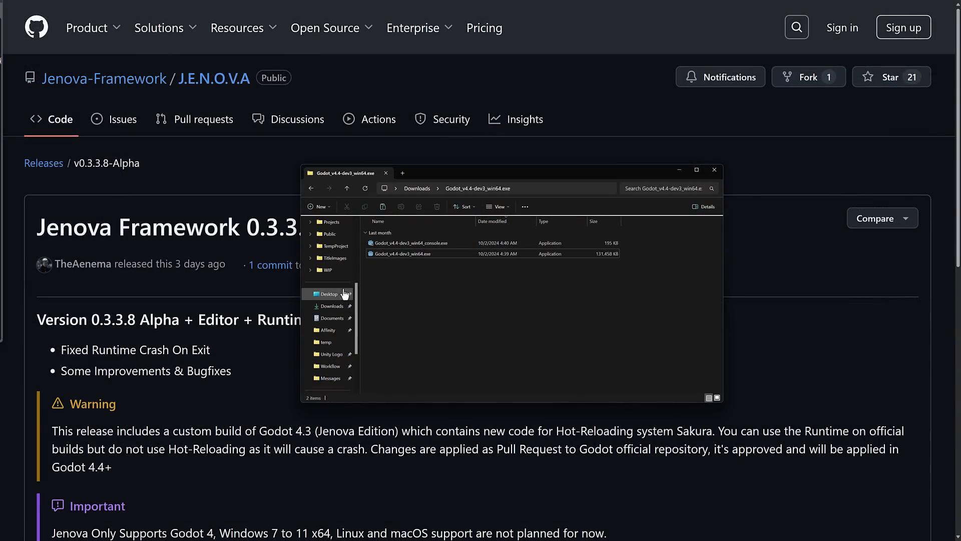
{"action": "left_click", "coordinate": [402, 173]}
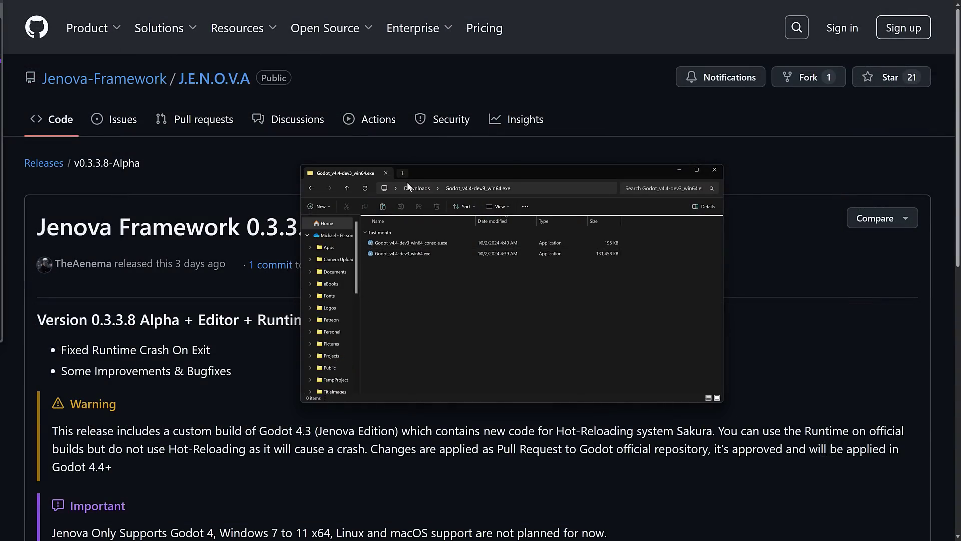
{"action": "scroll", "coordinate": [347, 347], "scroll_direction": "down", "scroll_amount": 3}
{"action": "left_click", "coordinate": [336, 329]}
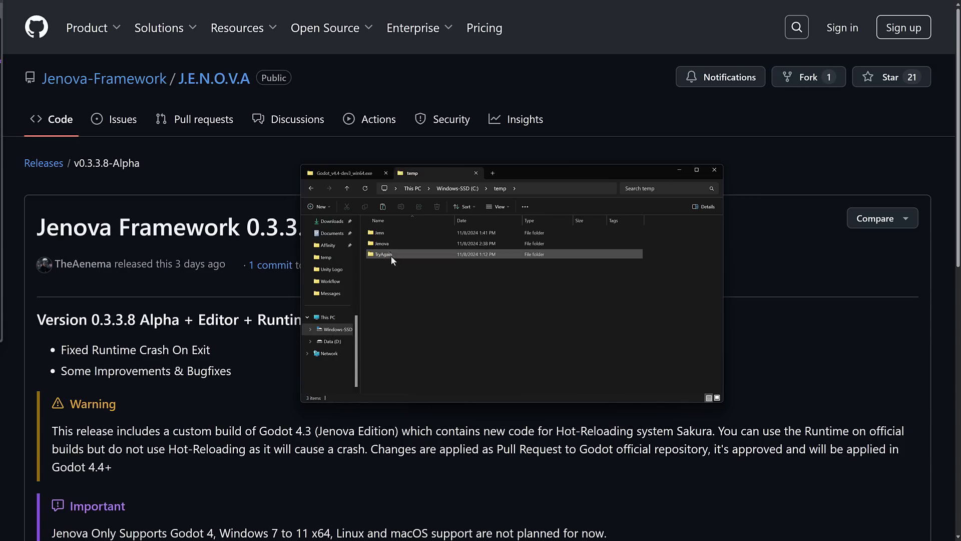
{"action": "double_click", "coordinate": [391, 255]}
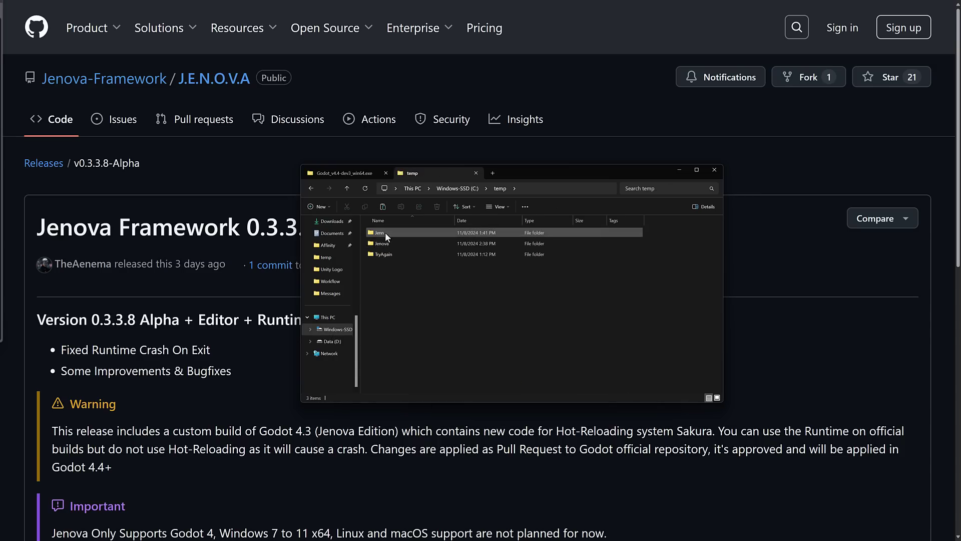
Paste the Jenova folder into the project folder, then select Godot_v4.4-dev3_win64.exe in Downloads.
{"action": "right_click", "coordinate": [433, 319]}
{"action": "left_click", "coordinate": [449, 368]}
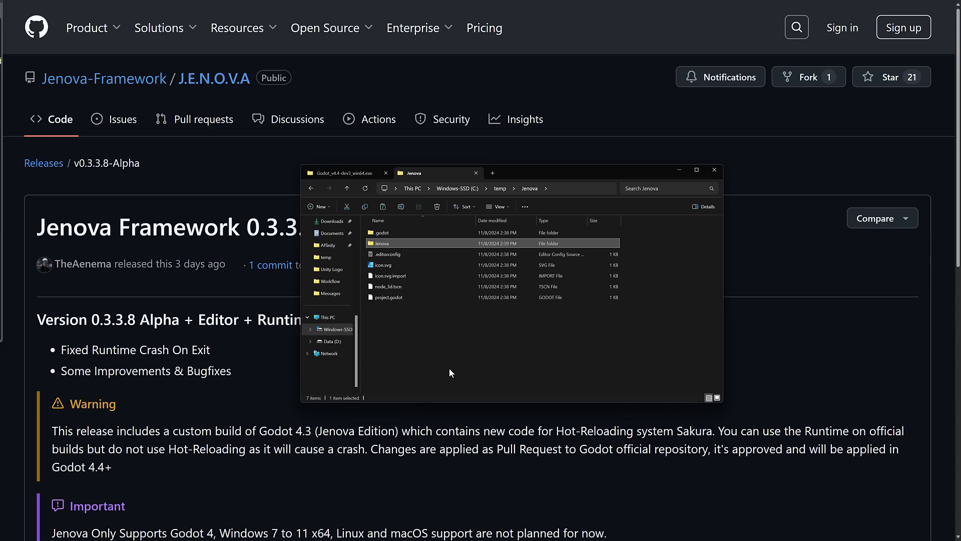
{"action": "left_click", "coordinate": [343, 174]}
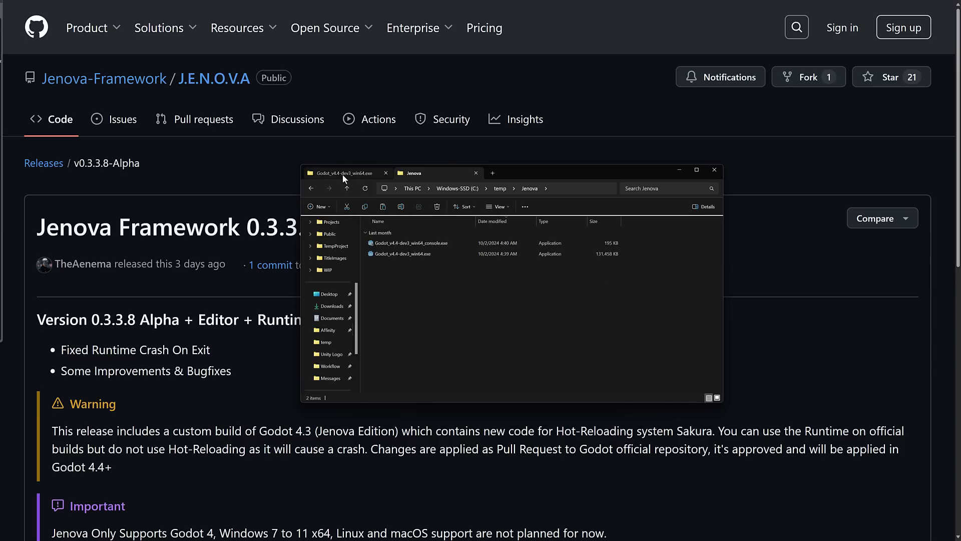
{"action": "left_click", "coordinate": [413, 256]}
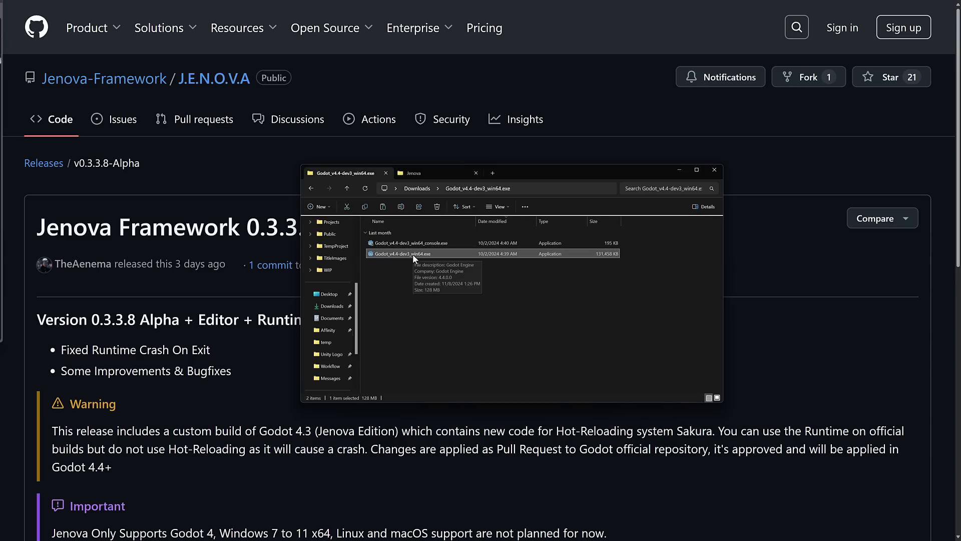
Relaunch Godot 4.4 dev3, select MeshInstance3D, and show the Jenova menu's Tools commands.
{"action": "double_click", "coordinate": [412, 254]}
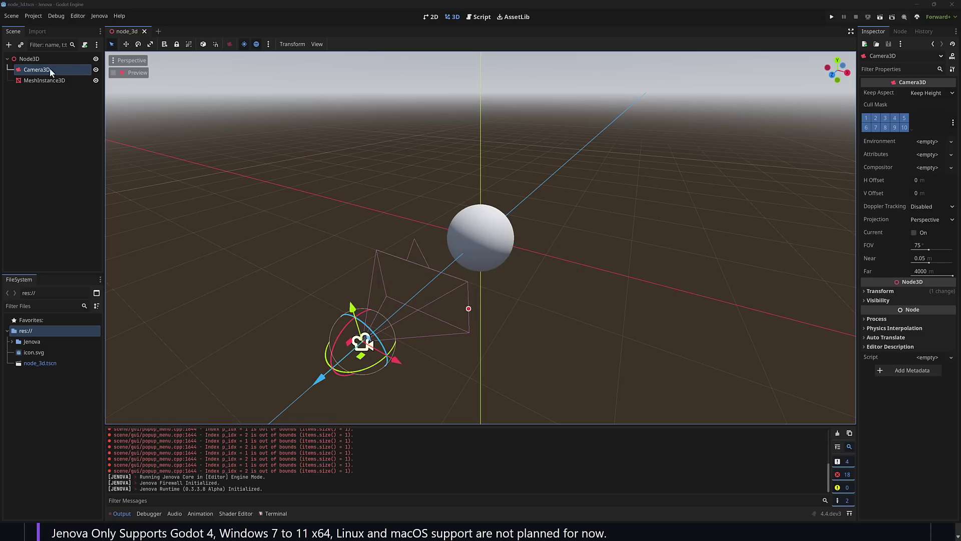
{"action": "left_click", "coordinate": [47, 79]}
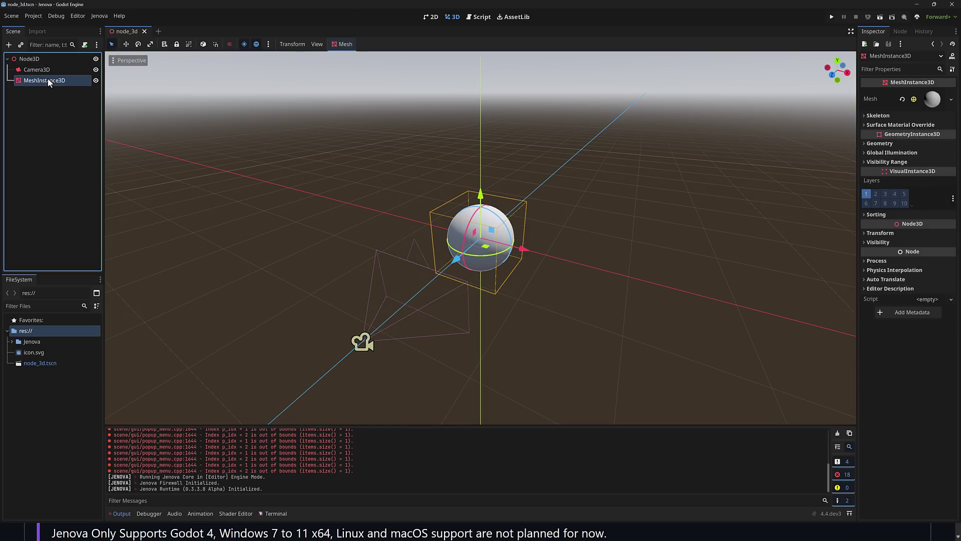
{"action": "left_click", "coordinate": [102, 18]}
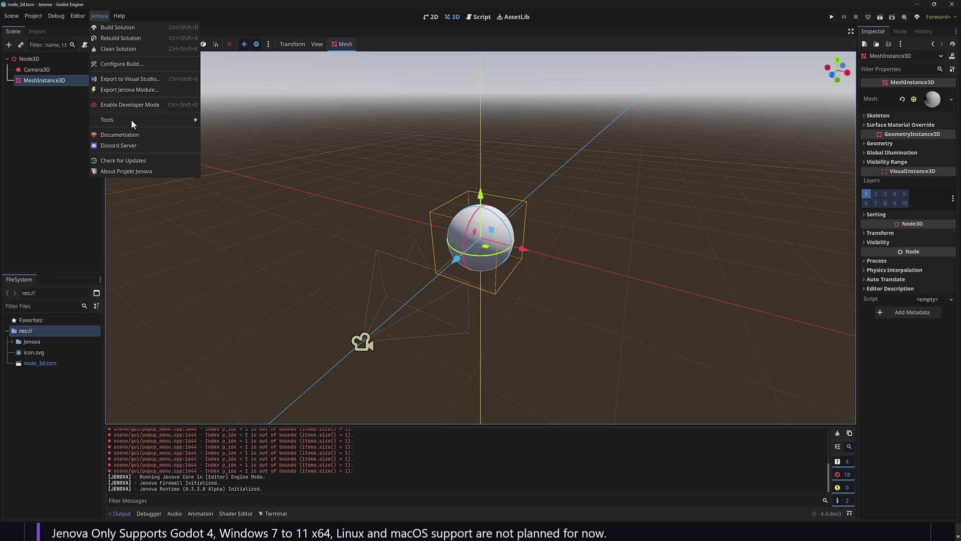
{"action": "mouse_move", "coordinate": [128, 119]}
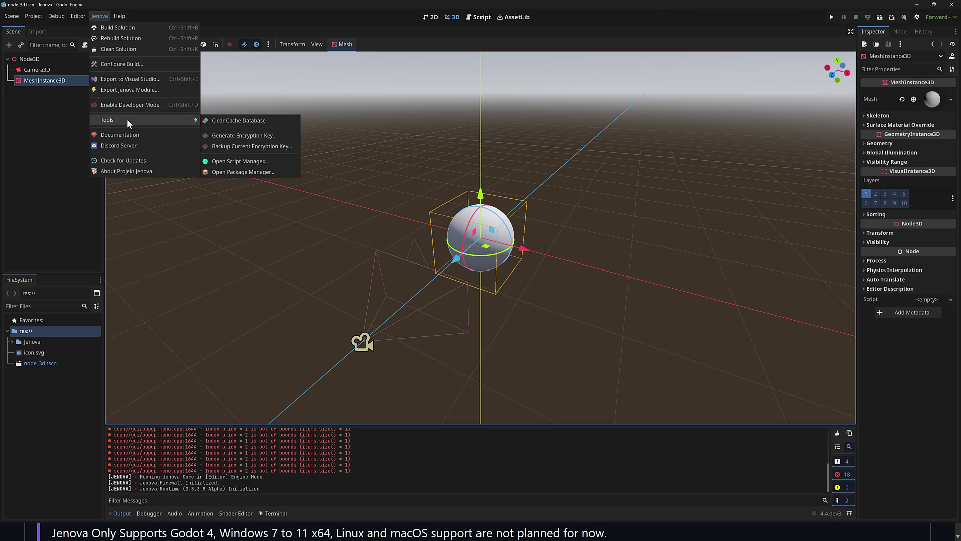
Install the Visual C++ 14.41.34120 compiler and Godot SDK 4.3.05 from Jenova's Package Manager.
{"action": "left_click", "coordinate": [253, 172]}
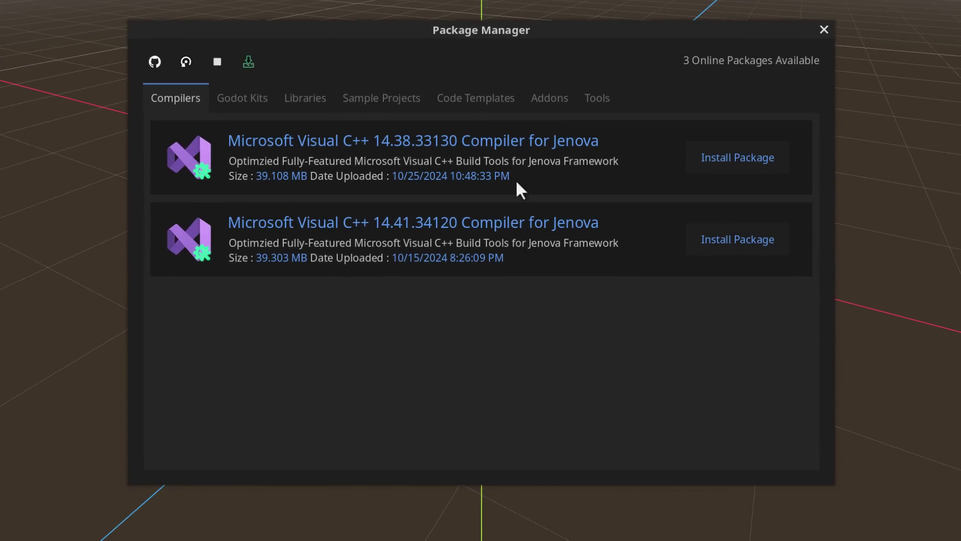
{"action": "left_click", "coordinate": [744, 240]}
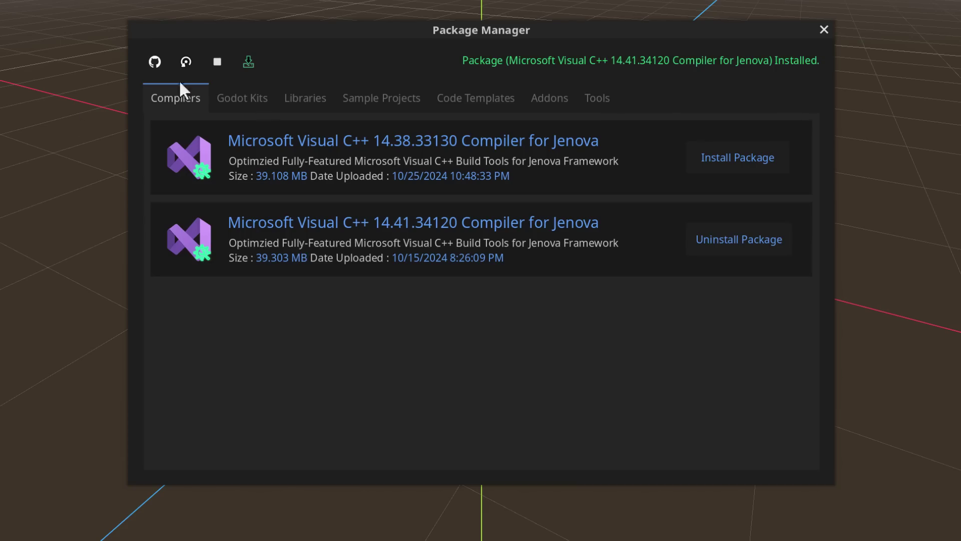
{"action": "left_click", "coordinate": [251, 102]}
{"action": "left_click", "coordinate": [744, 172]}
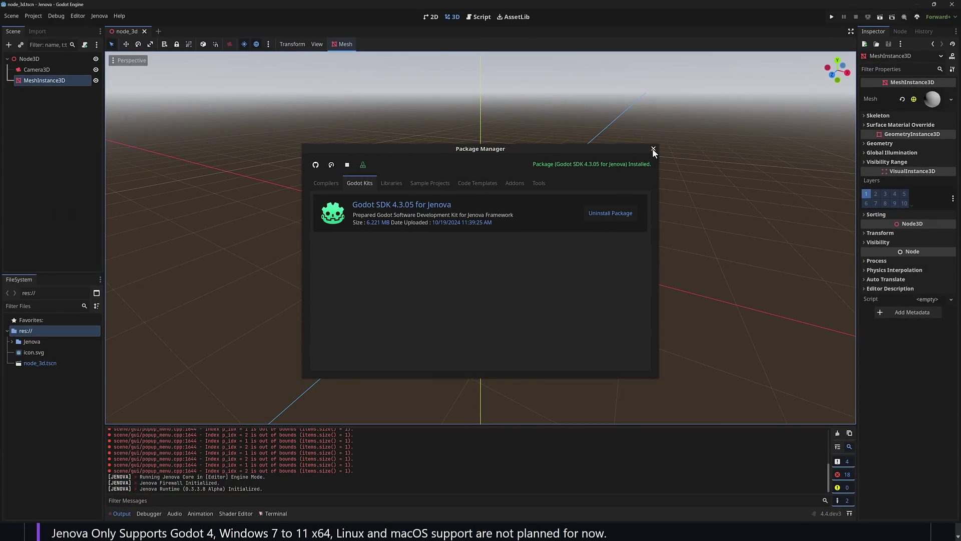
{"action": "left_click", "coordinate": [653, 149]}
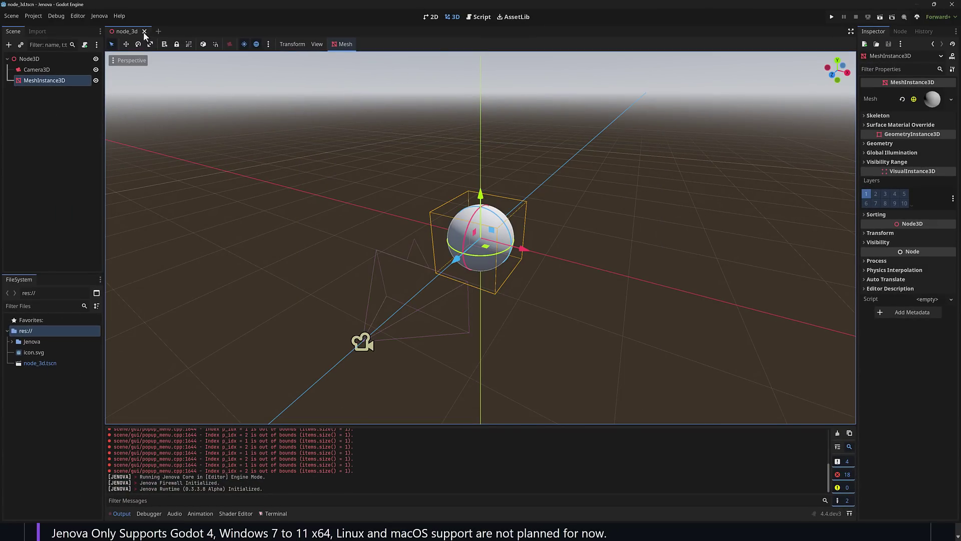
Start attaching a script to MeshInstance3D, then cancel the Attach Node Script dialog.
{"action": "right_click", "coordinate": [41, 82]}
{"action": "left_click", "coordinate": [17, 110]}
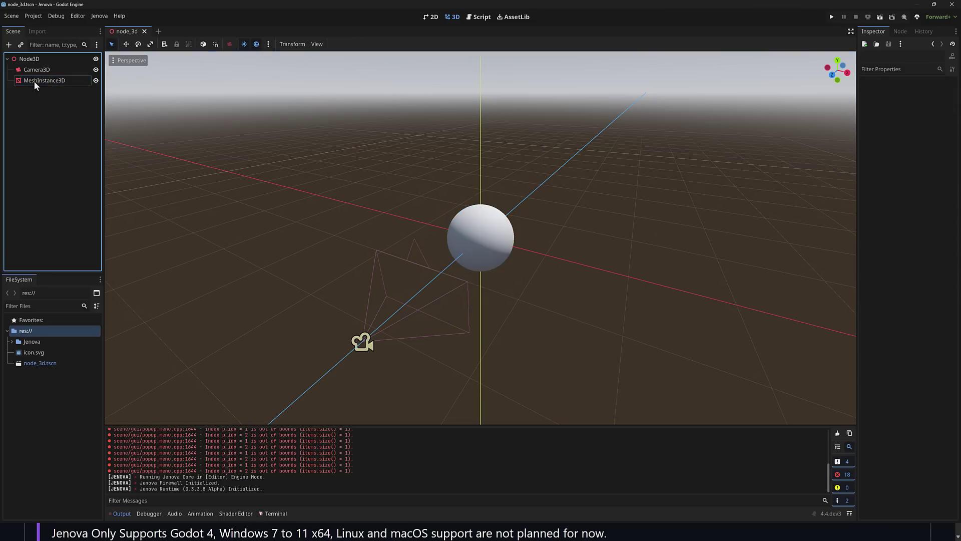
{"action": "left_click", "coordinate": [34, 81]}
{"action": "right_click", "coordinate": [58, 83]}
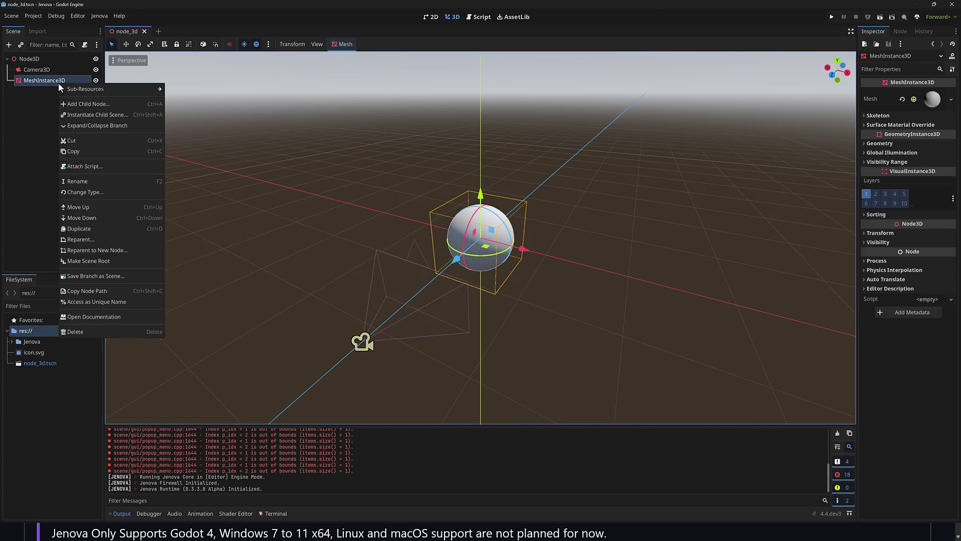
{"action": "left_click", "coordinate": [85, 167]}
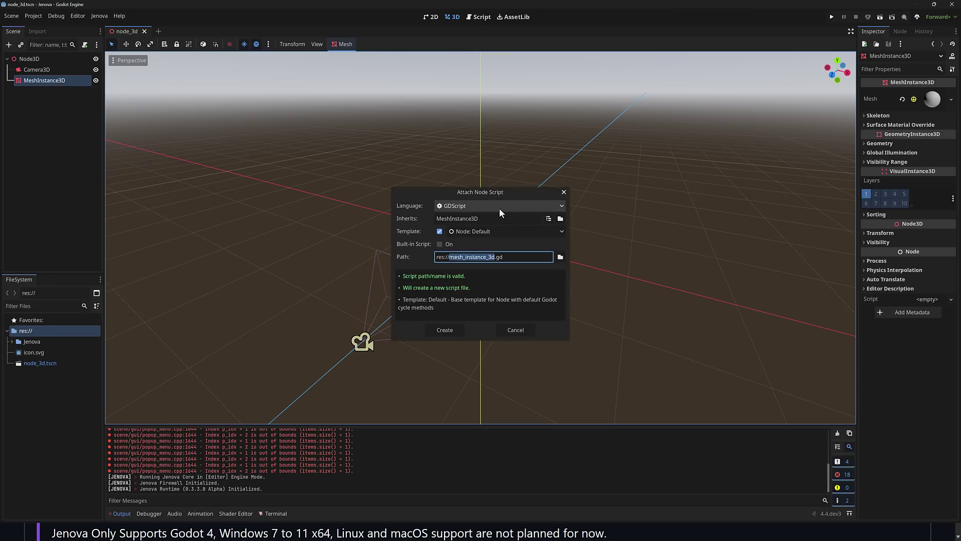
{"action": "left_click", "coordinate": [562, 203]}
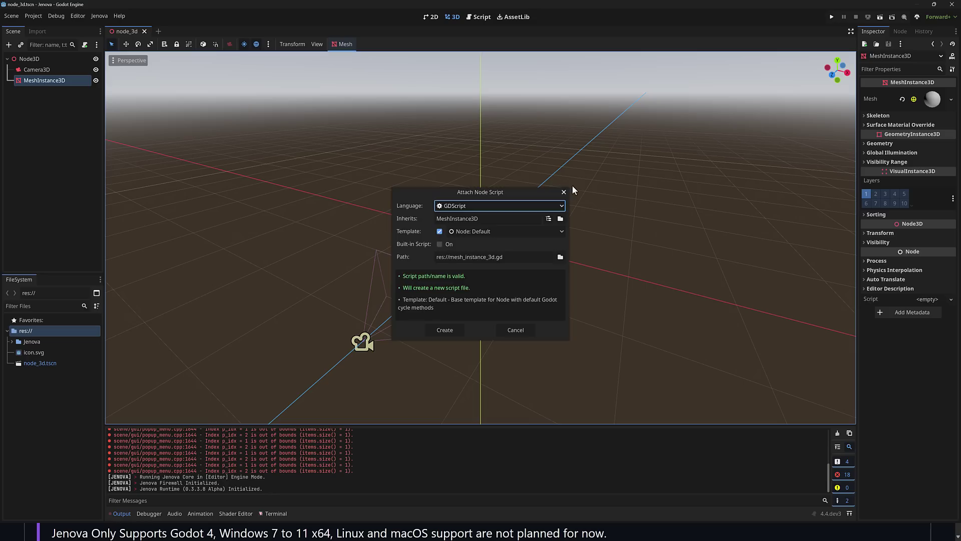
{"action": "left_click", "coordinate": [564, 193]}
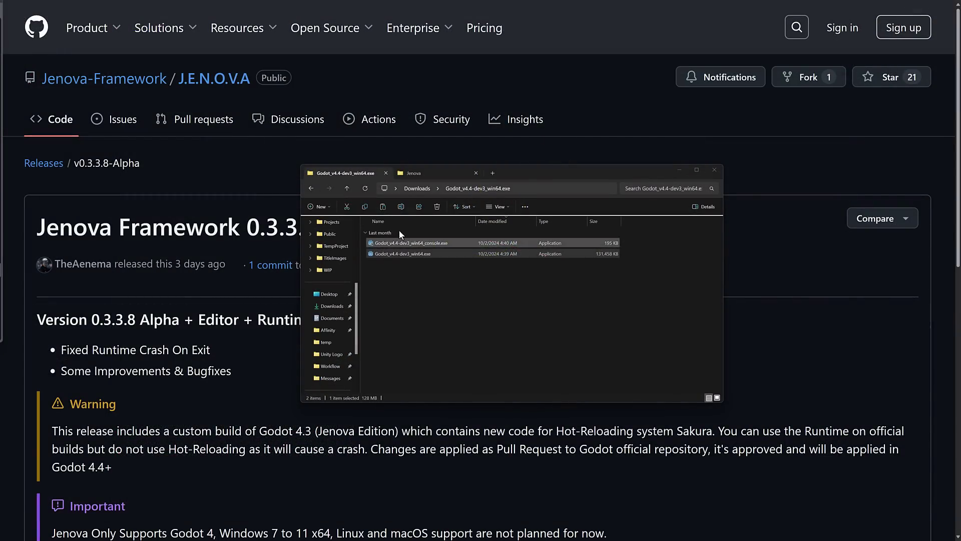
Launch Godot_v4.4-dev3_win64.exe and open the Jenova project from the Project Manager.
{"action": "double_click", "coordinate": [419, 254]}
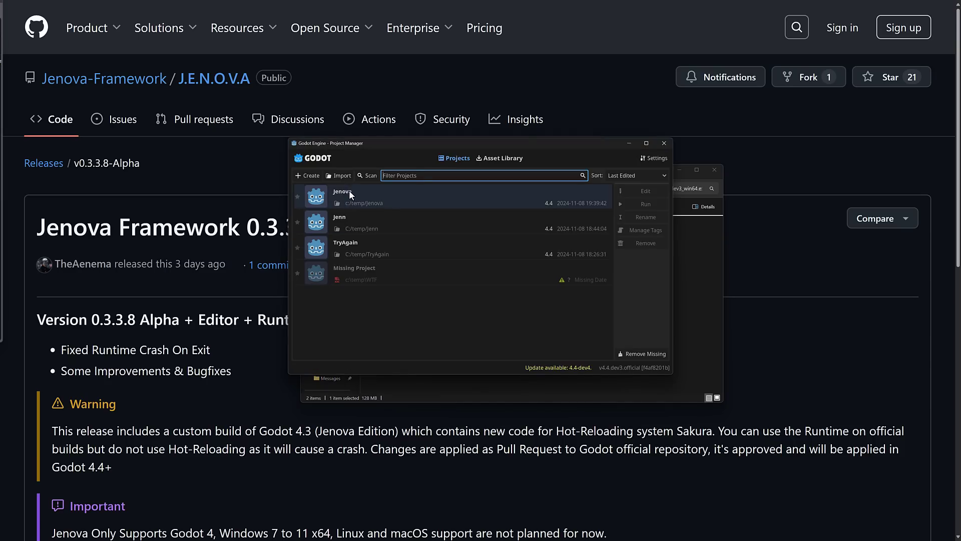
{"action": "double_click", "coordinate": [349, 190]}
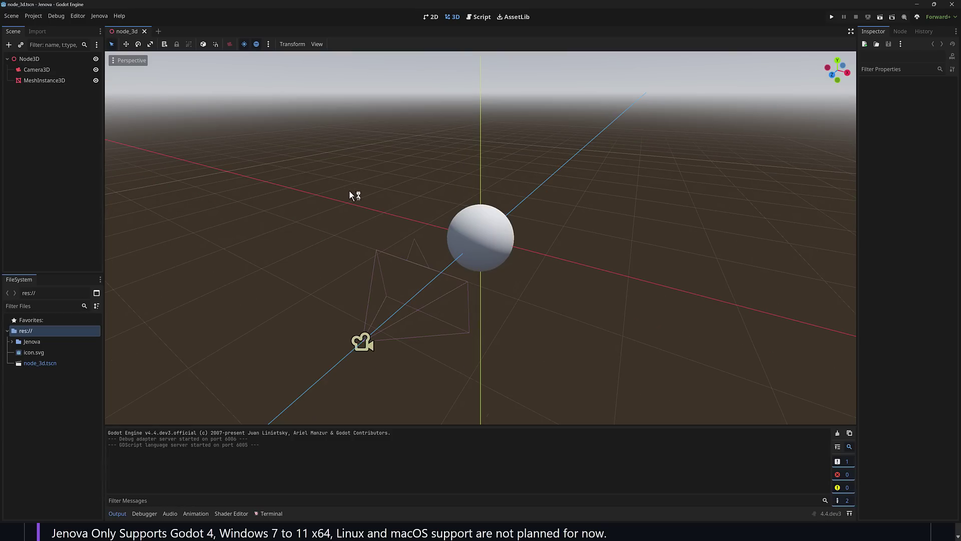
Attach a C++ Script, mesh_instance_3d.cpp, using the Node Base template to the MeshInstance3D sphere.
{"action": "left_click", "coordinate": [107, 16]}
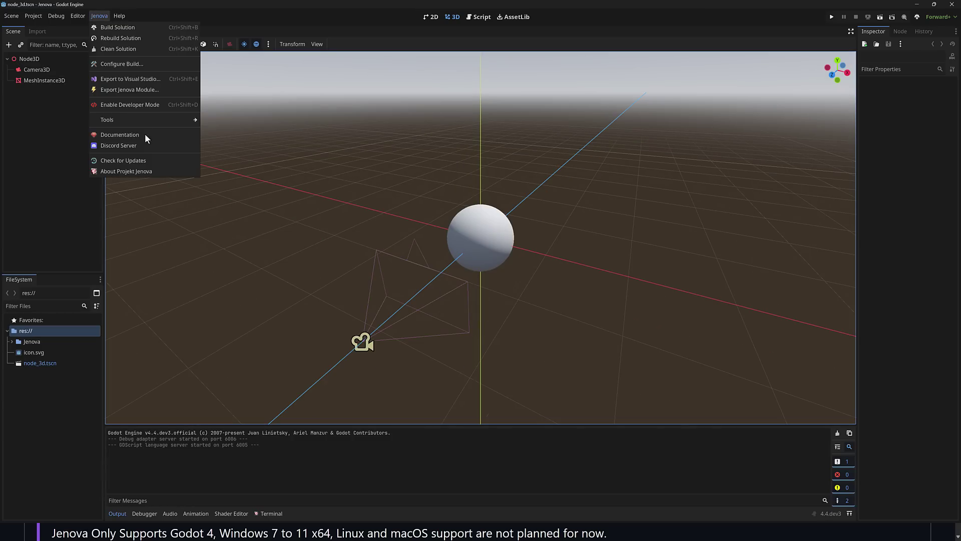
{"action": "left_click", "coordinate": [43, 148]}
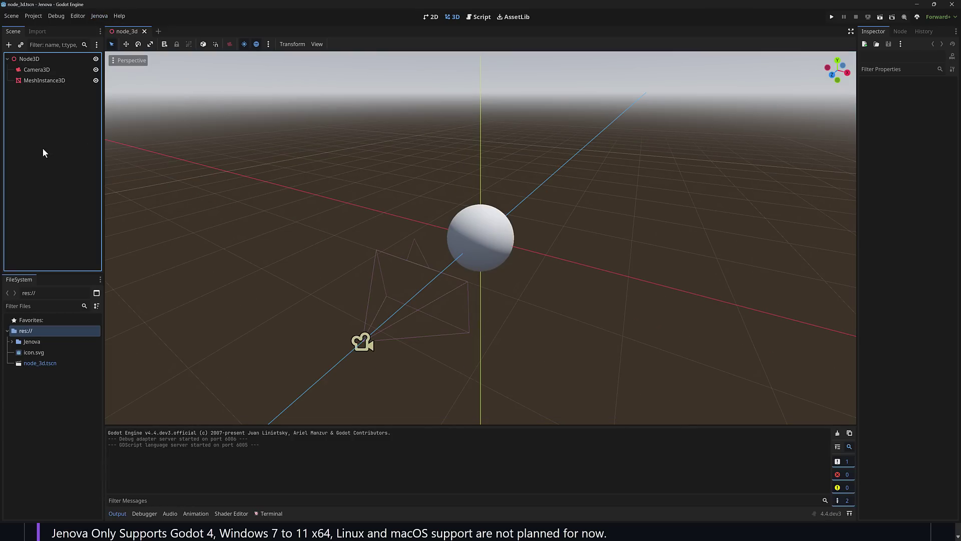
{"action": "left_click", "coordinate": [40, 80]}
{"action": "right_click", "coordinate": [40, 80]}
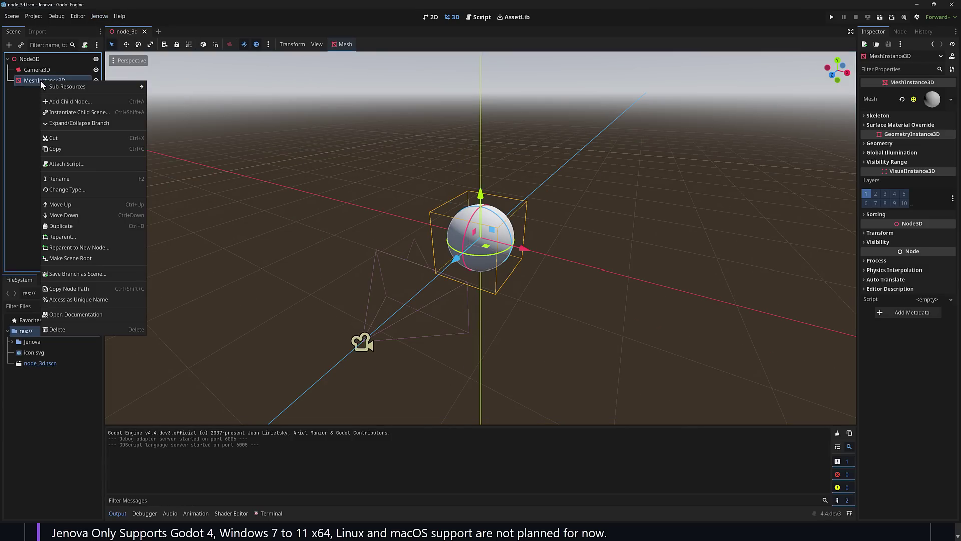
{"action": "left_click", "coordinate": [85, 164]}
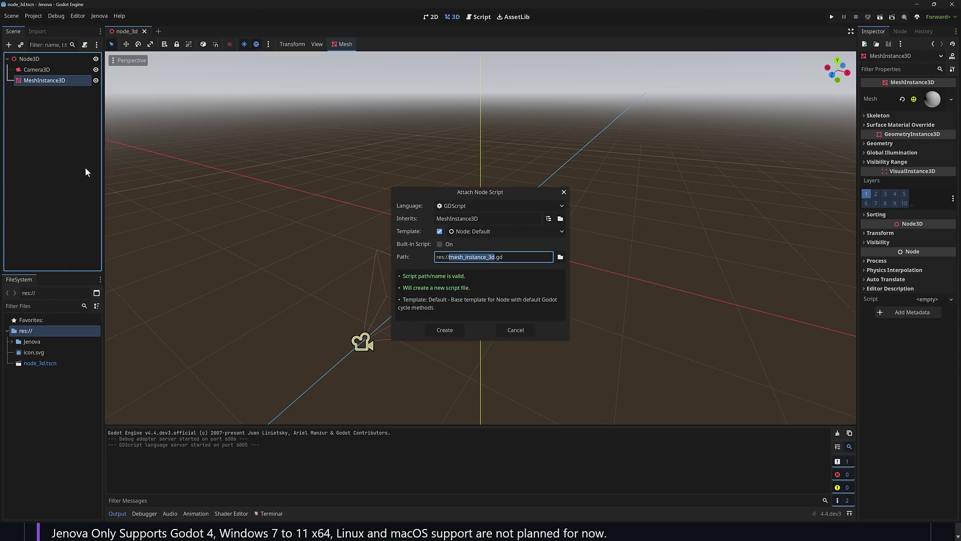
{"action": "left_click", "coordinate": [562, 205]}
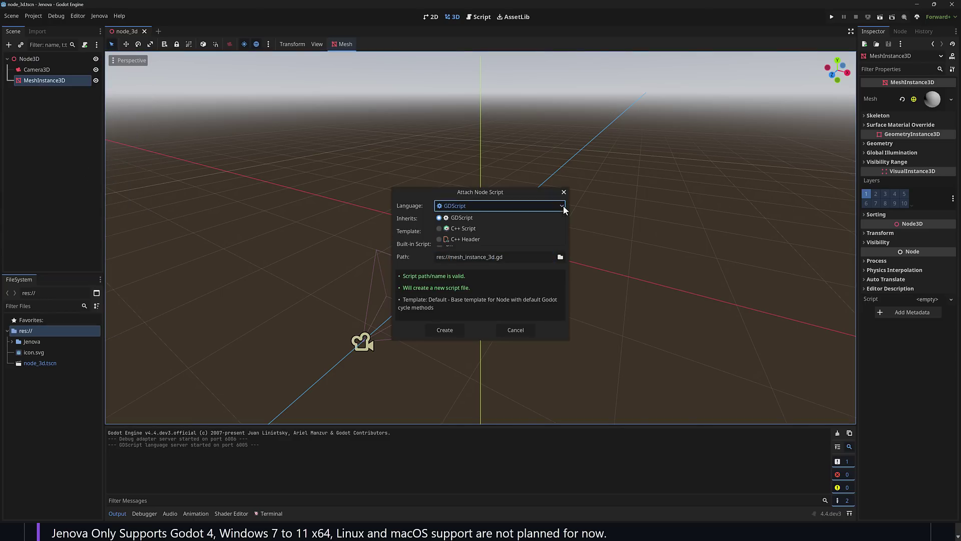
{"action": "left_click", "coordinate": [471, 230]}
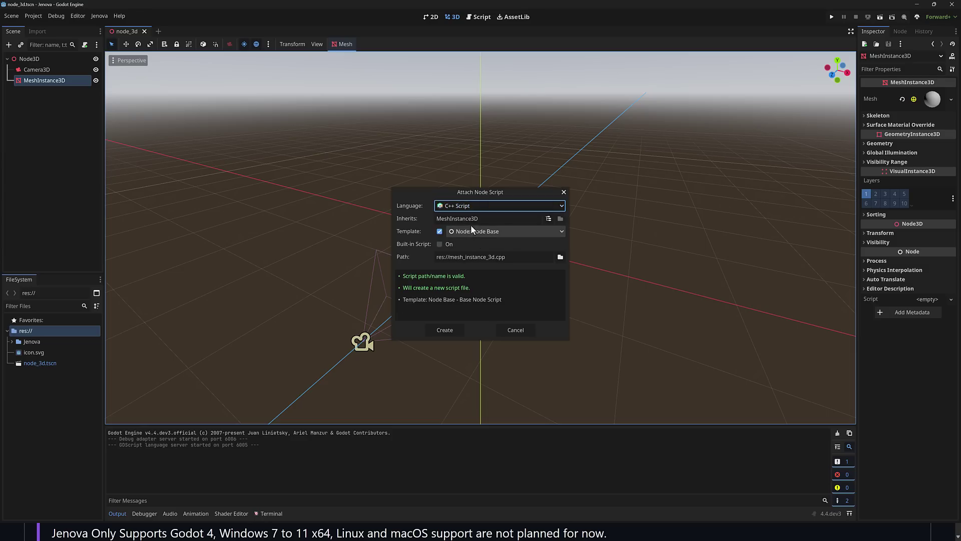
{"action": "left_click", "coordinate": [562, 230]}
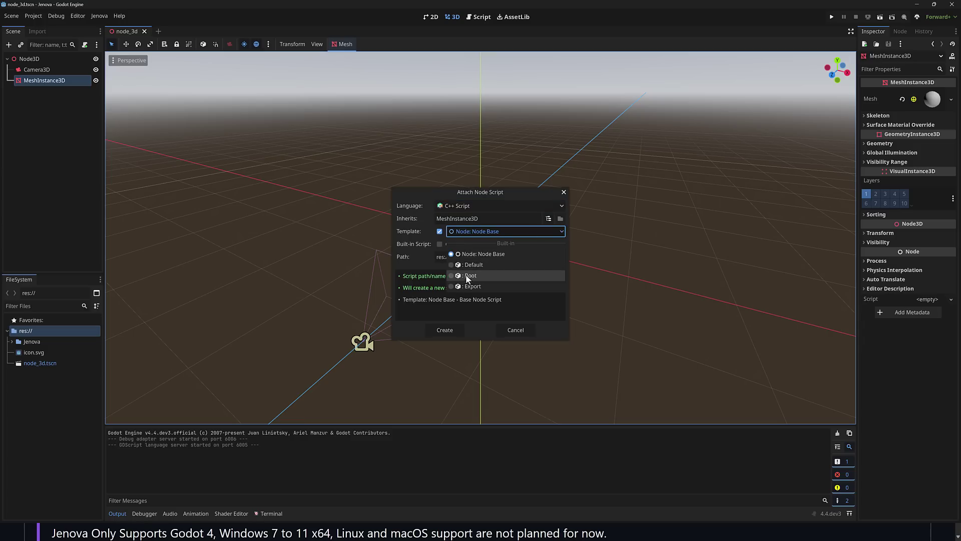
{"action": "left_click", "coordinate": [475, 327]}
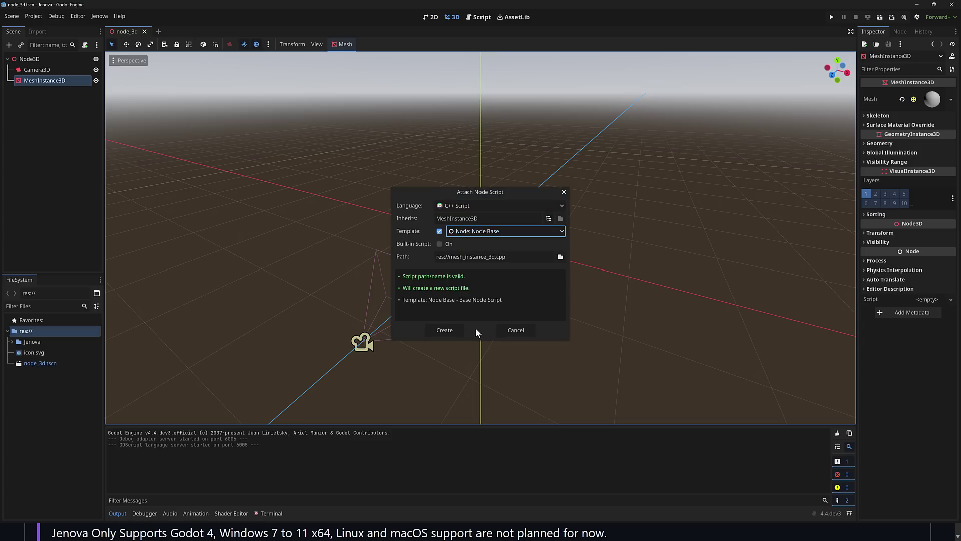
{"action": "left_click", "coordinate": [452, 326]}
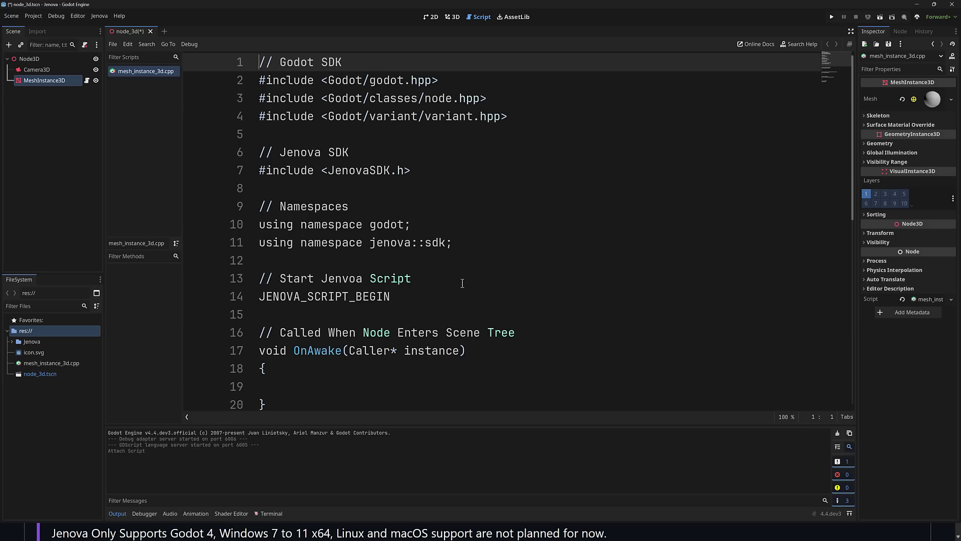
{"action": "scroll", "coordinate": [463, 281], "scroll_direction": "down", "scroll_amount": 3}
{"action": "scroll", "coordinate": [466, 281], "scroll_direction": "up", "scroll_amount": 3}
{"action": "scroll", "coordinate": [466, 281], "scroll_direction": "up", "scroll_amount": 1}
{"action": "scroll", "coordinate": [444, 256], "scroll_direction": "down", "scroll_amount": 7}
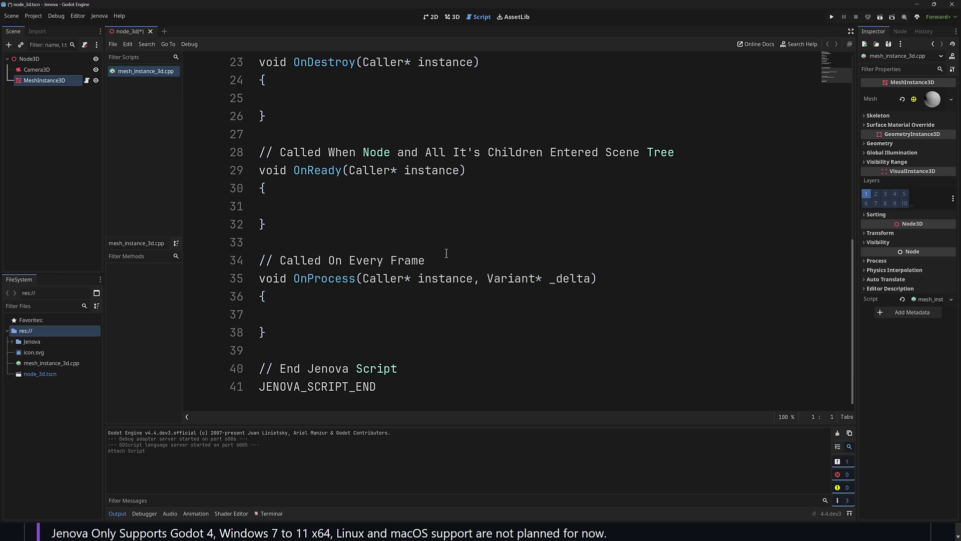
{"action": "scroll", "coordinate": [446, 253], "scroll_direction": "up", "scroll_amount": 6}
{"action": "scroll", "coordinate": [315, 156], "scroll_direction": "down", "scroll_amount": 3}
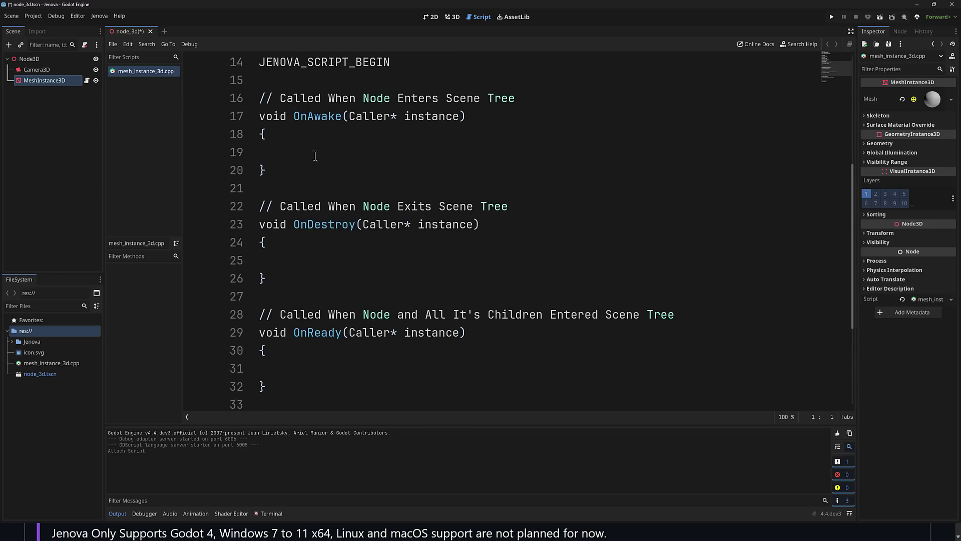
{"action": "left_click", "coordinate": [315, 156]}
{"action": "scroll", "coordinate": [324, 215], "scroll_direction": "down", "scroll_amount": 2}
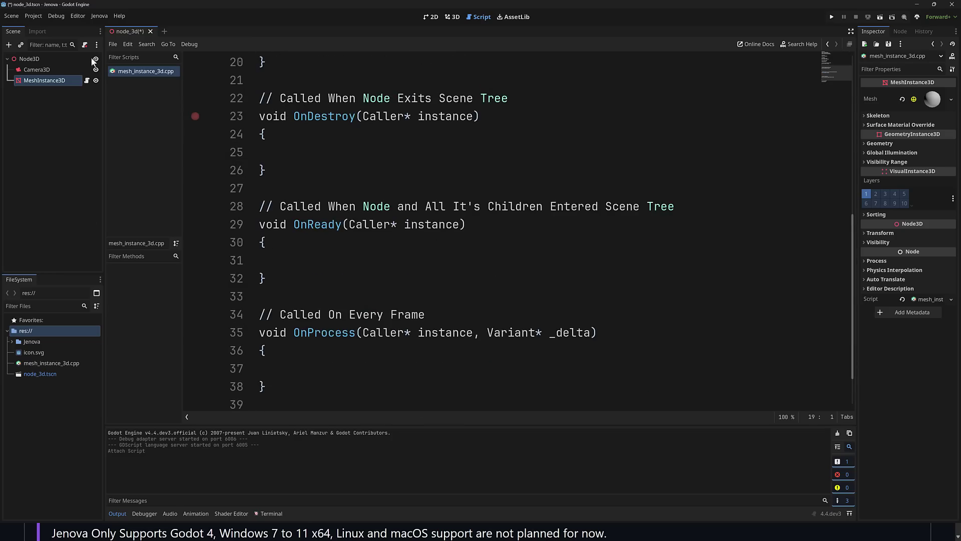
Run Jenova > Build Solution to compile mesh_instance_3d.cpp.
{"action": "left_click", "coordinate": [99, 16]}
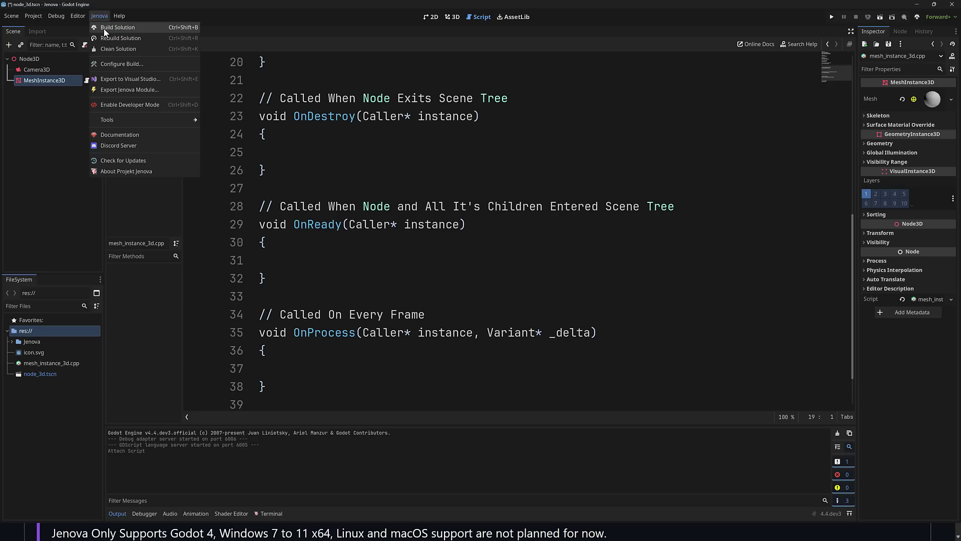
{"action": "left_click", "coordinate": [106, 28]}
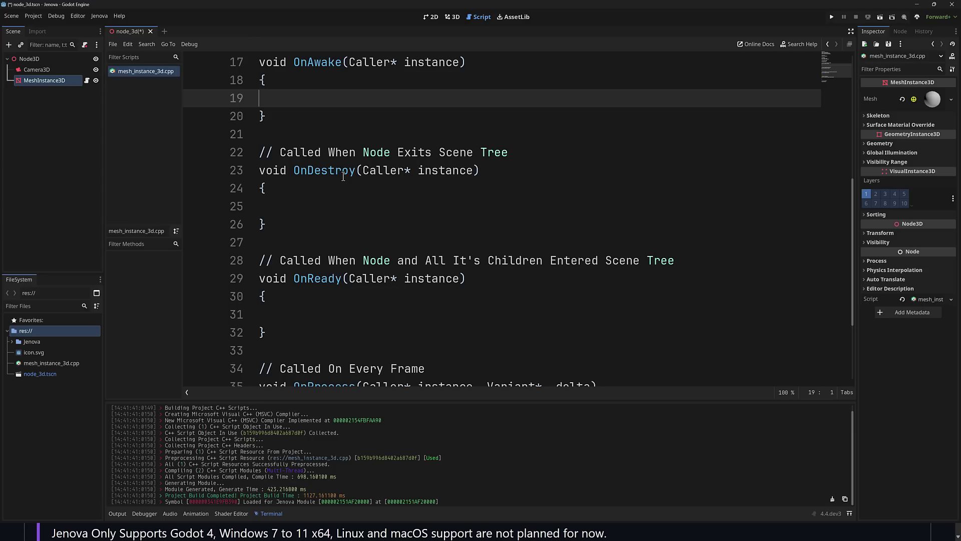
Export via Jenova to a Visual Studio Community 2022 (v143) solution and open it in Visual Studio.
{"action": "left_click", "coordinate": [97, 16]}
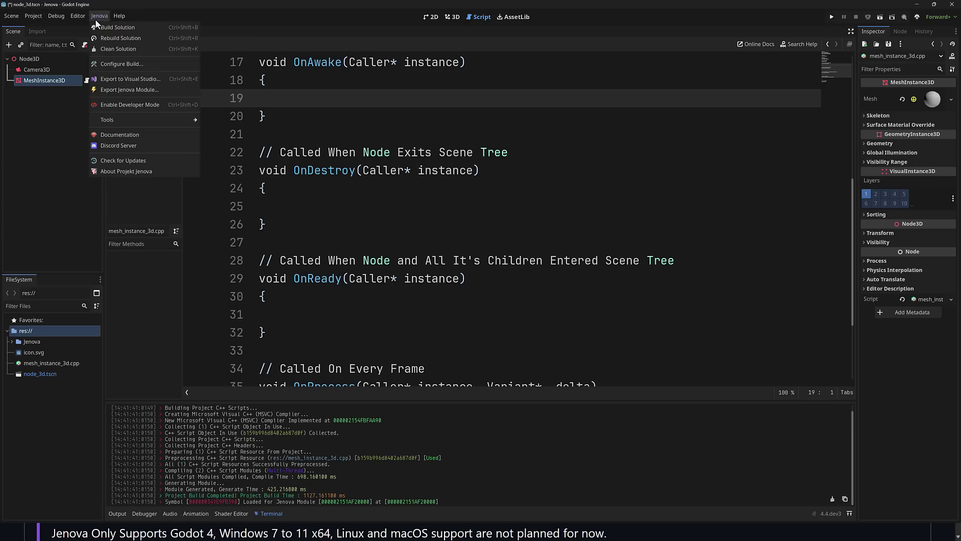
{"action": "left_click", "coordinate": [146, 78]}
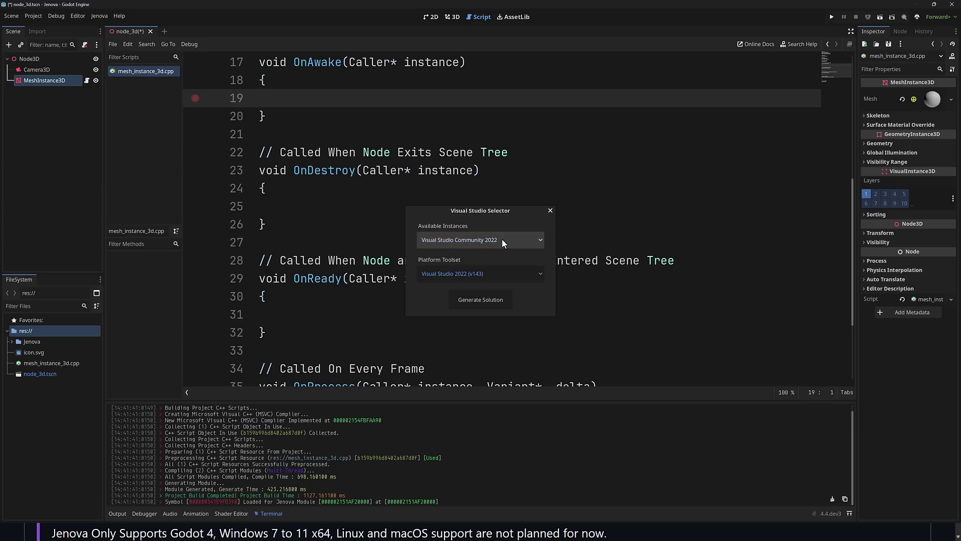
{"action": "left_click", "coordinate": [493, 301]}
{"action": "left_click", "coordinate": [443, 273]}
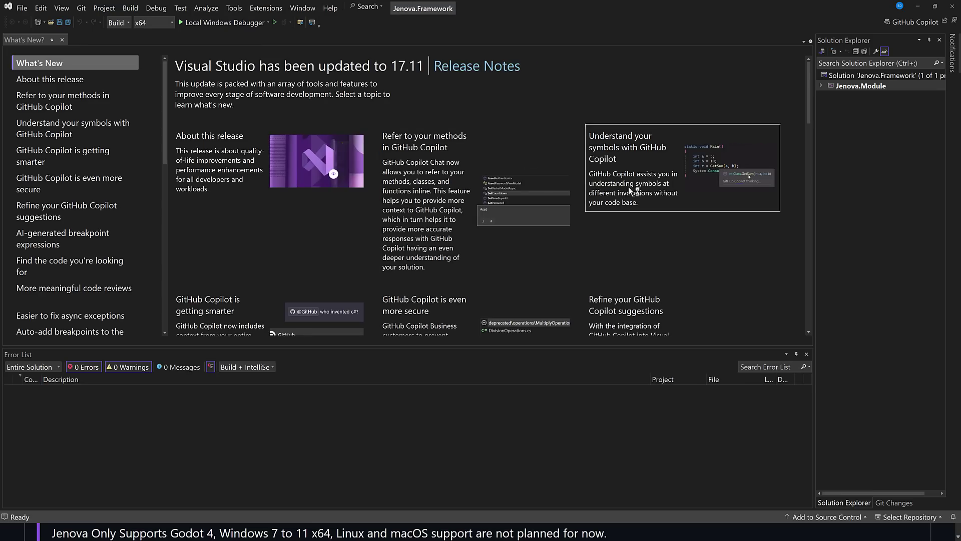
Open mesh_instance_3d.cpp from the Jenova.Module project and browse its OnAwake, OnDestroy, OnProcess and OnReady functions.
{"action": "left_click", "coordinate": [822, 86]}
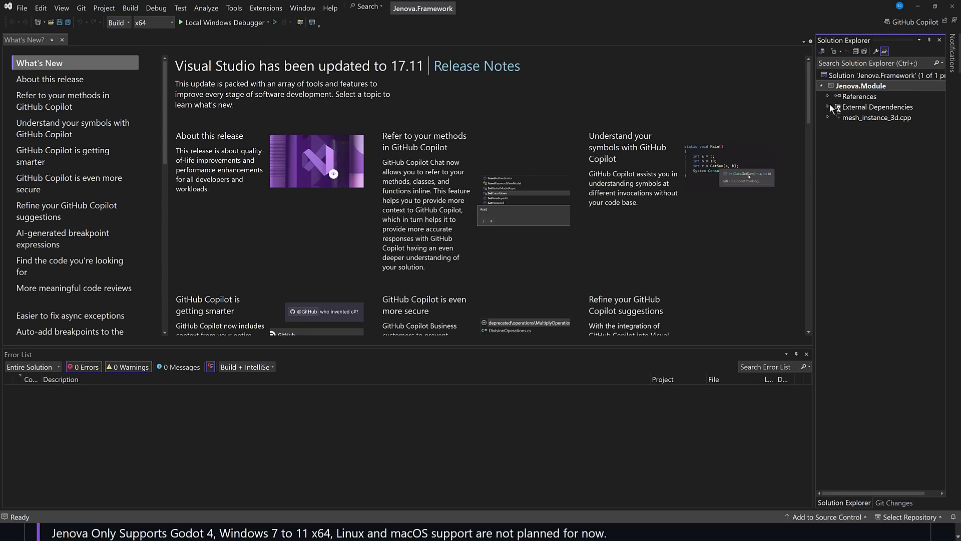
{"action": "left_click", "coordinate": [870, 119]}
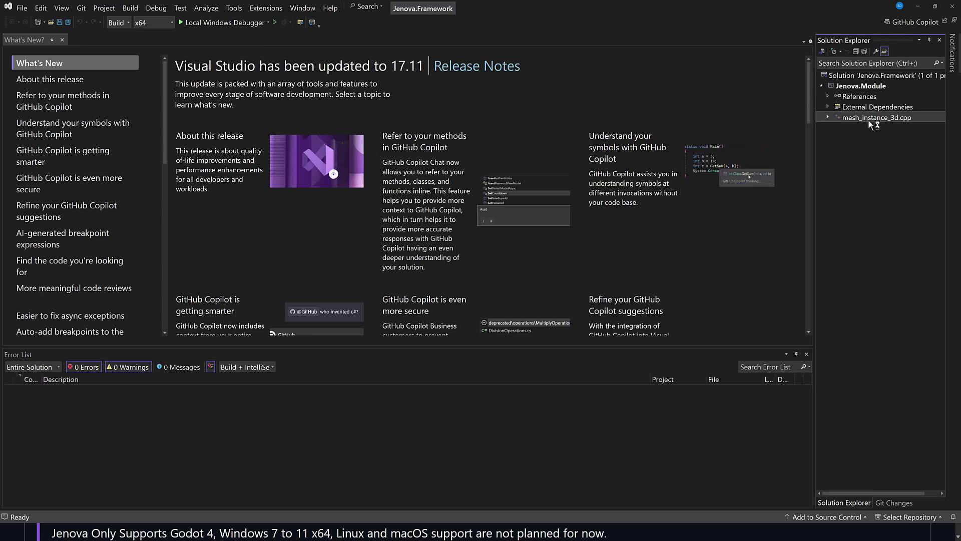
{"action": "left_click", "coordinate": [827, 116]}
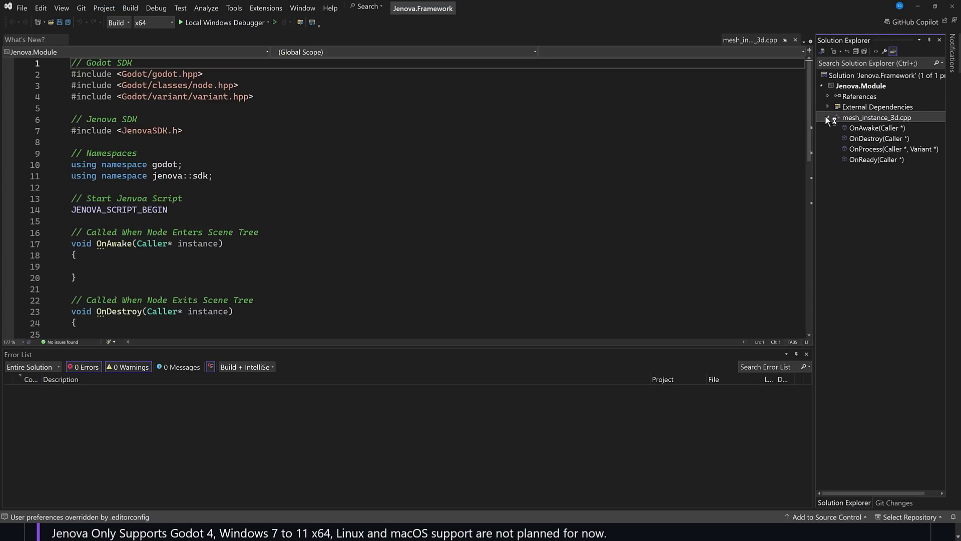
{"action": "left_click", "coordinate": [217, 246]}
{"action": "scroll", "coordinate": [216, 247], "scroll_direction": "down", "scroll_amount": 3}
{"action": "scroll", "coordinate": [216, 246], "scroll_direction": "down", "scroll_amount": 1}
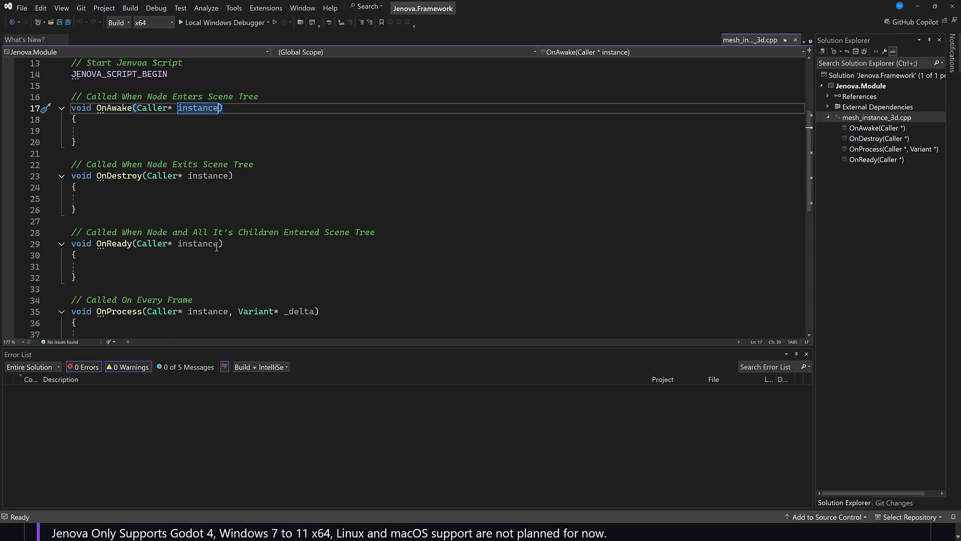
{"action": "scroll", "coordinate": [94, 263], "scroll_direction": "down", "scroll_amount": 2}
Type 'Godot::' inside the OnProcess body on line 37 as an experiment.
{"action": "left_click", "coordinate": [94, 266]}
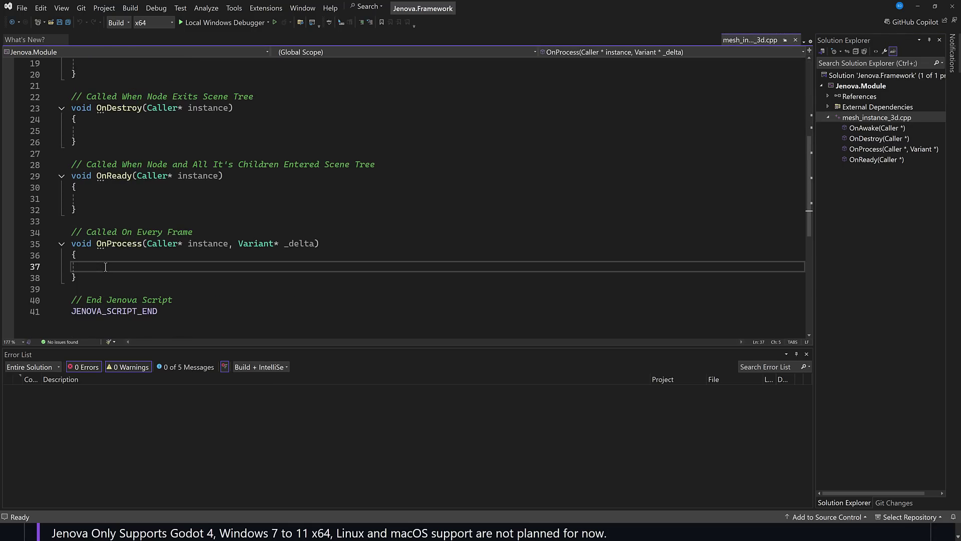
{"action": "type", "text": "Godot::"}
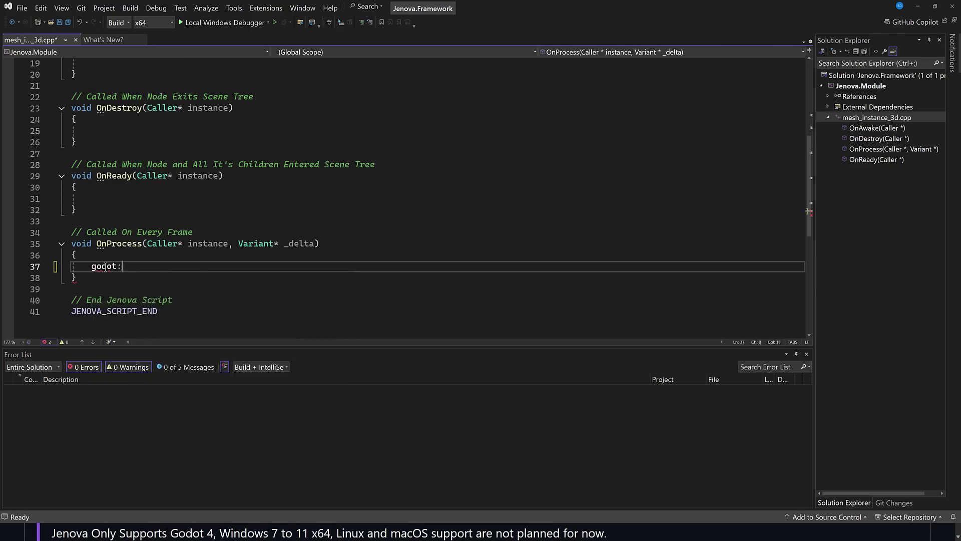
{"action": "scroll", "coordinate": [225, 333], "scroll_direction": "down", "scroll_amount": 5}
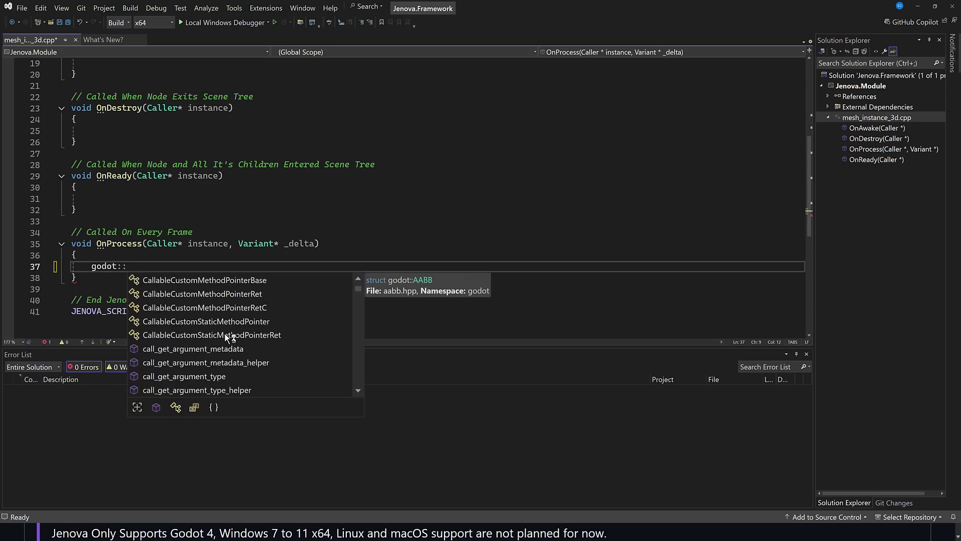
{"action": "scroll", "coordinate": [225, 332], "scroll_direction": "down", "scroll_amount": 20}
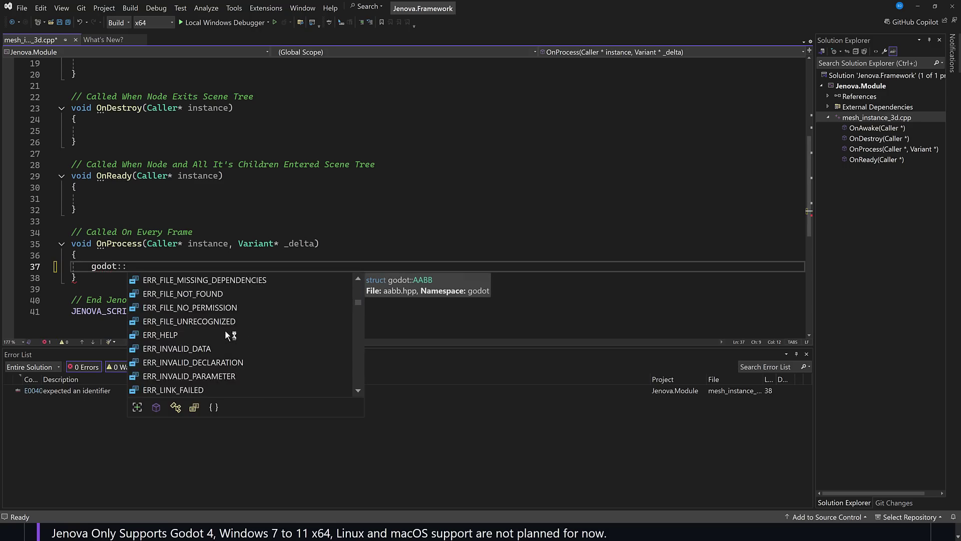
{"action": "scroll", "coordinate": [225, 329], "scroll_direction": "down", "scroll_amount": 20}
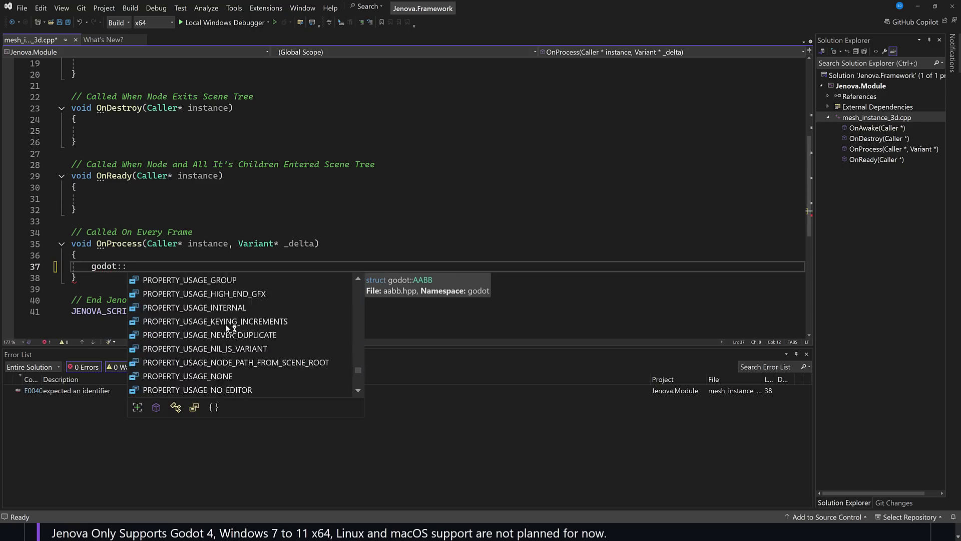
{"action": "scroll", "coordinate": [225, 323], "scroll_direction": "up", "scroll_amount": 2}
{"action": "scroll", "coordinate": [168, 288], "scroll_direction": "up", "scroll_amount": 5}
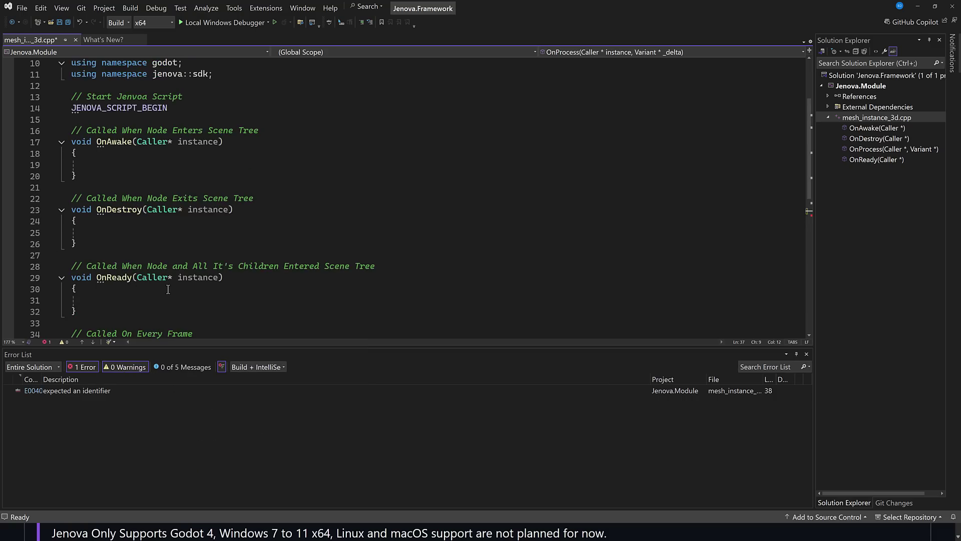
{"action": "scroll", "coordinate": [168, 288], "scroll_direction": "down", "scroll_amount": 5}
{"action": "scroll", "coordinate": [160, 281], "scroll_direction": "down", "scroll_amount": 1}
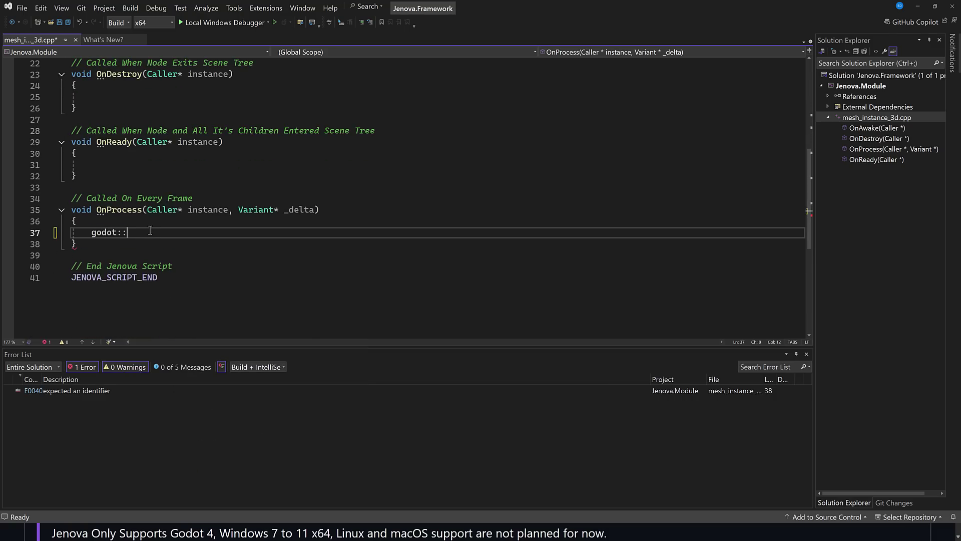
Remove the 'godot::' and 'this->' text, leave an indented empty line, and return to Godot.
{"action": "key", "text": "ctrl+z"}
{"action": "type", "text": "t"}
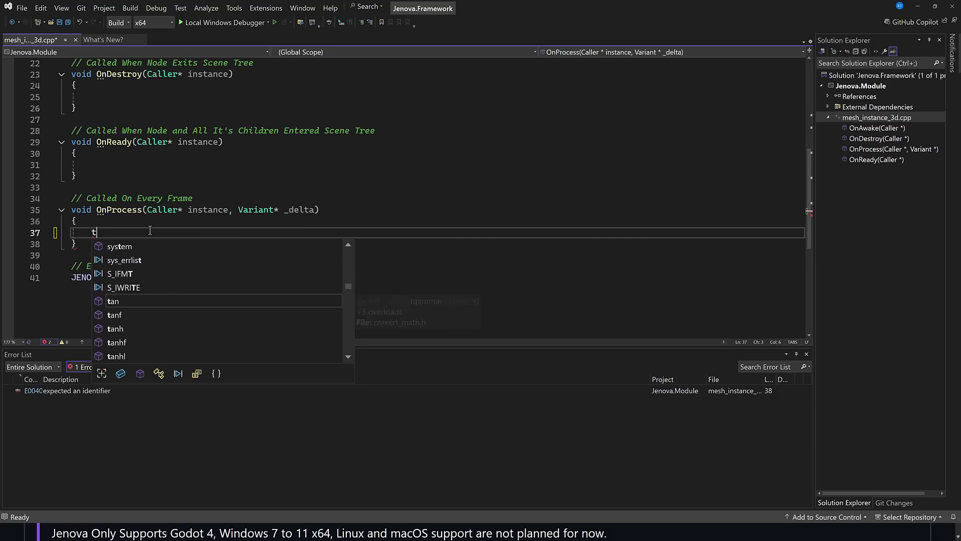
{"action": "type", "text": "his-."}
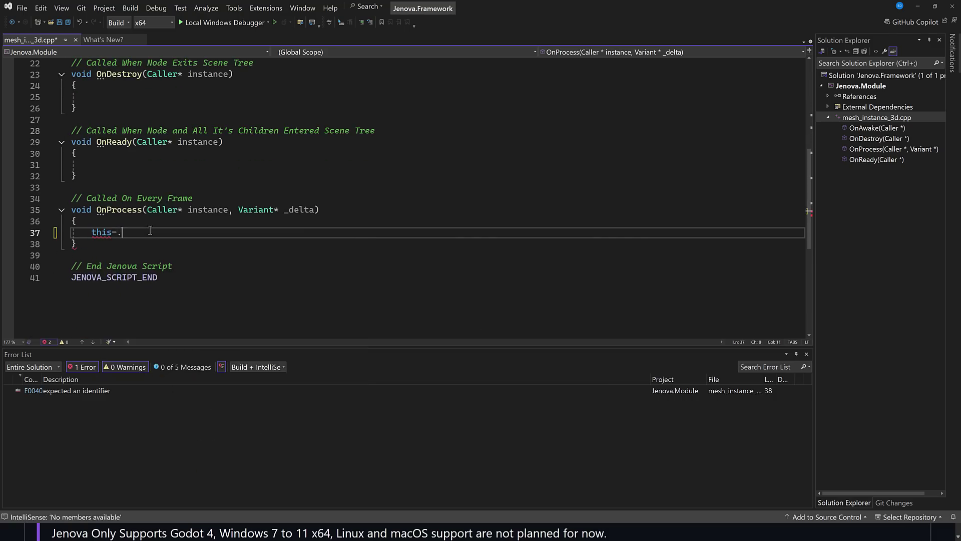
{"action": "type", "text": ">"}
{"action": "key", "text": "BackSpace"}
{"action": "key", "text": "BackSpace"}
{"action": "key", "text": "BackSpace"}
{"action": "key", "text": "BackSpace"}
{"action": "key", "text": "BackSpace"}
{"action": "key", "text": "BackSpace"}
{"action": "key", "text": "BackSpace"}
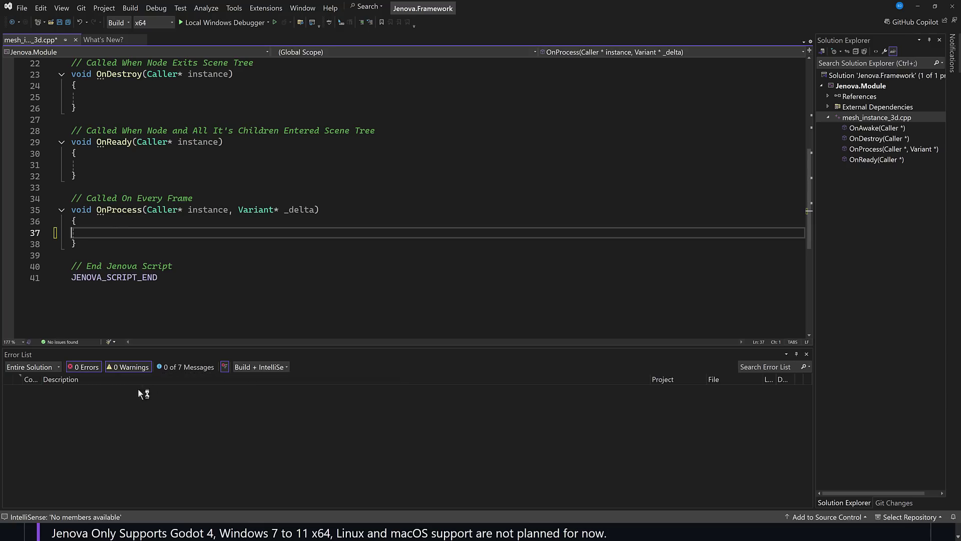
{"action": "key", "text": "Tab"}
{"action": "key", "text": "alt+Tab"}
{"action": "left_click", "coordinate": [424, 297]}
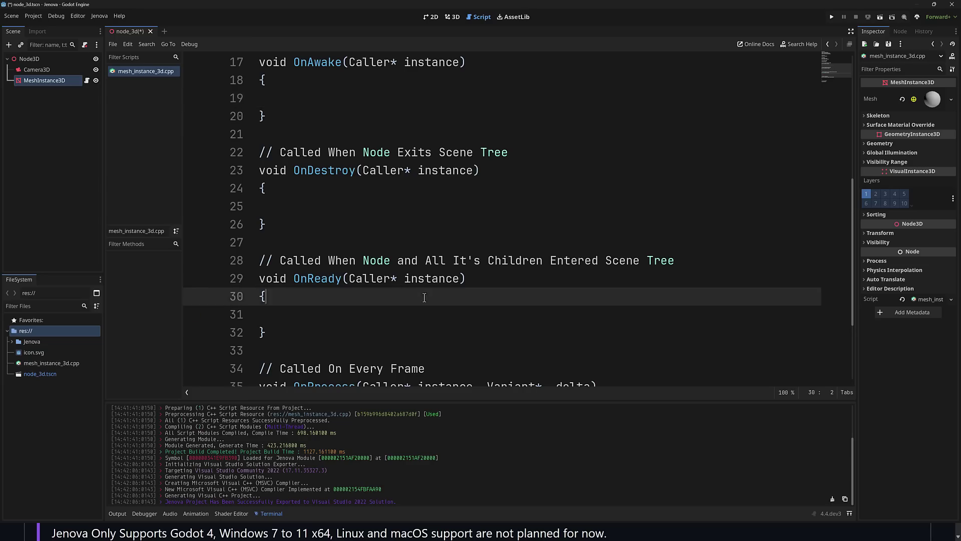
{"action": "scroll", "coordinate": [424, 298], "scroll_direction": "up", "scroll_amount": 5}
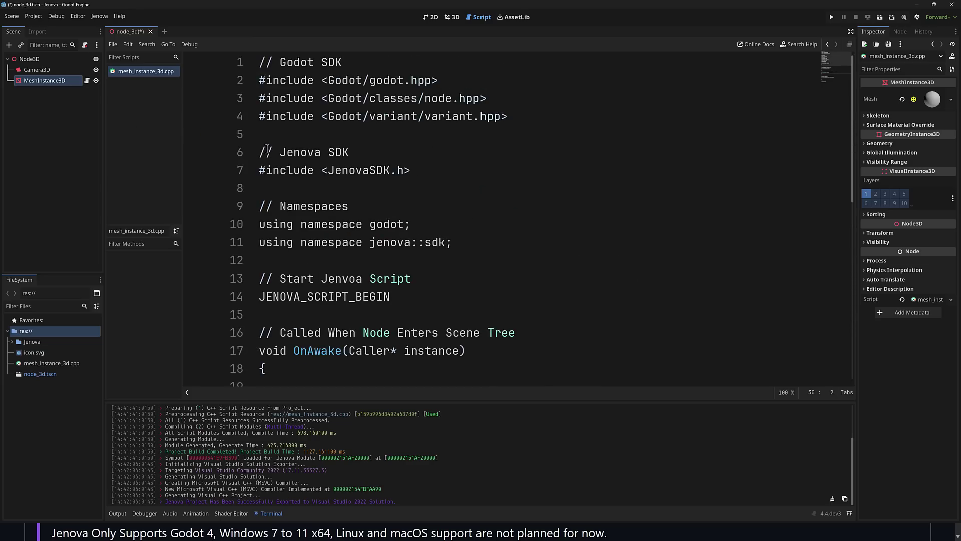
{"action": "left_click", "coordinate": [195, 134]}
{"action": "scroll", "coordinate": [387, 245], "scroll_direction": "down", "scroll_amount": 4}
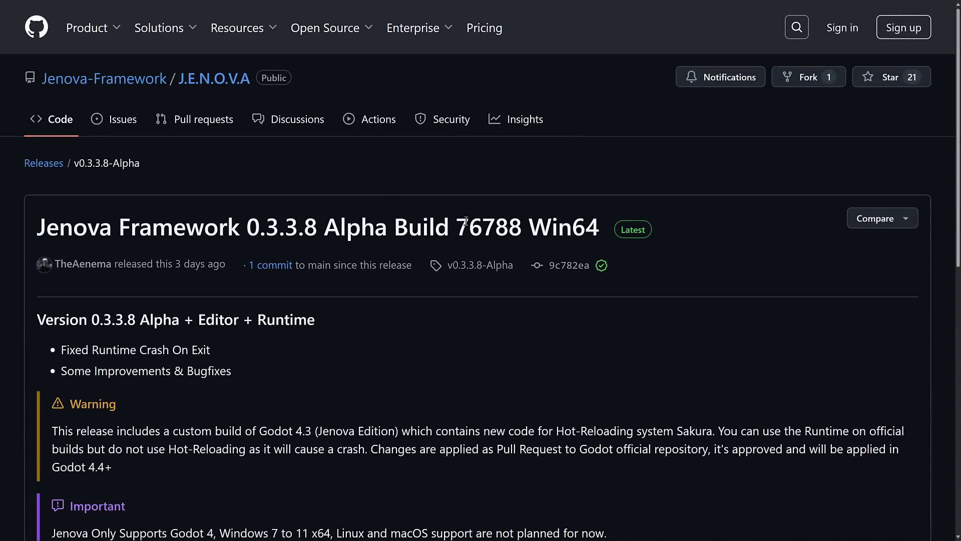
Open the J.E.N.O.V.A repository and scroll down through its README.
{"action": "scroll", "coordinate": [589, 326], "scroll_direction": "down", "scroll_amount": 9}
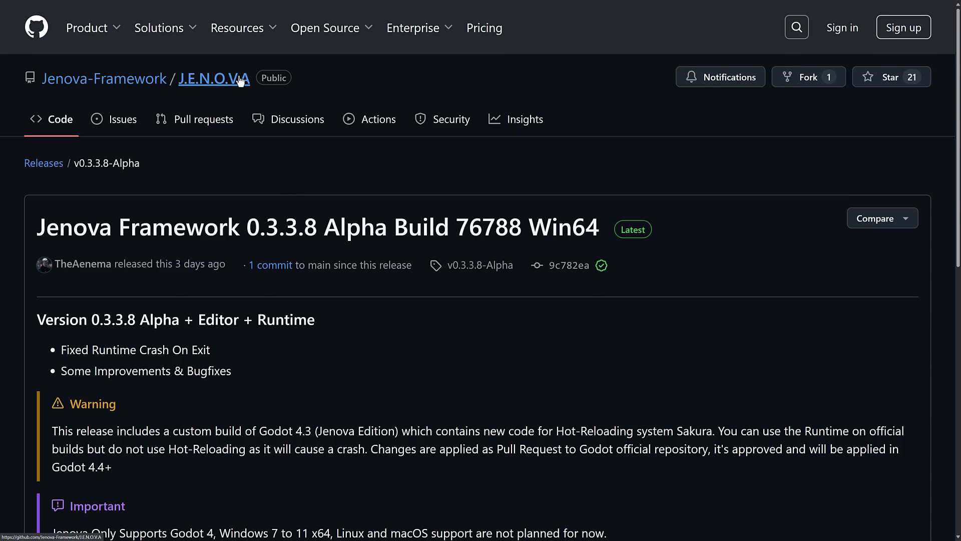
{"action": "left_click", "coordinate": [241, 79]}
{"action": "scroll", "coordinate": [403, 257], "scroll_direction": "down", "scroll_amount": 5}
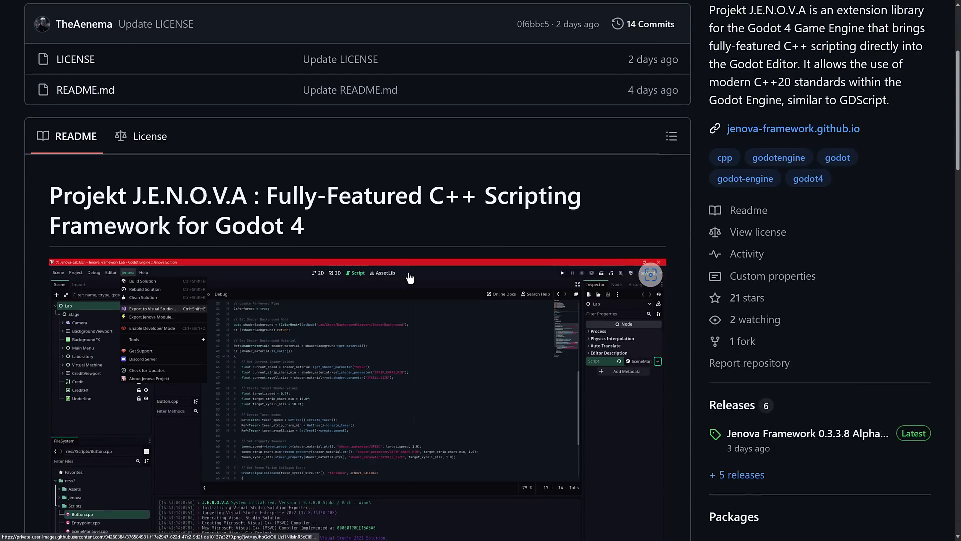
{"action": "scroll", "coordinate": [410, 276], "scroll_direction": "down", "scroll_amount": 7}
{"action": "scroll", "coordinate": [410, 273], "scroll_direction": "down", "scroll_amount": 12}
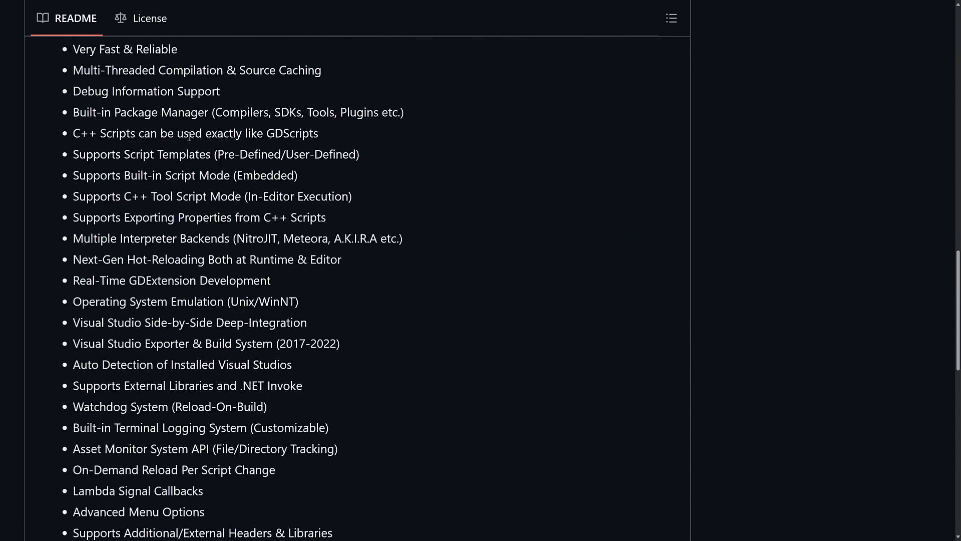
{"action": "scroll", "coordinate": [197, 334], "scroll_direction": "down", "scroll_amount": 6}
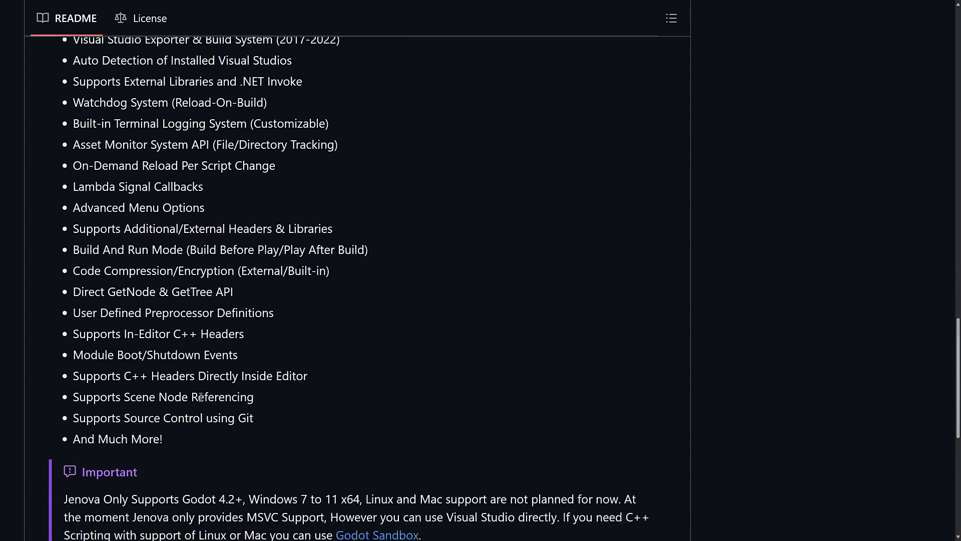
{"action": "scroll", "coordinate": [269, 389], "scroll_direction": "down", "scroll_amount": 7}
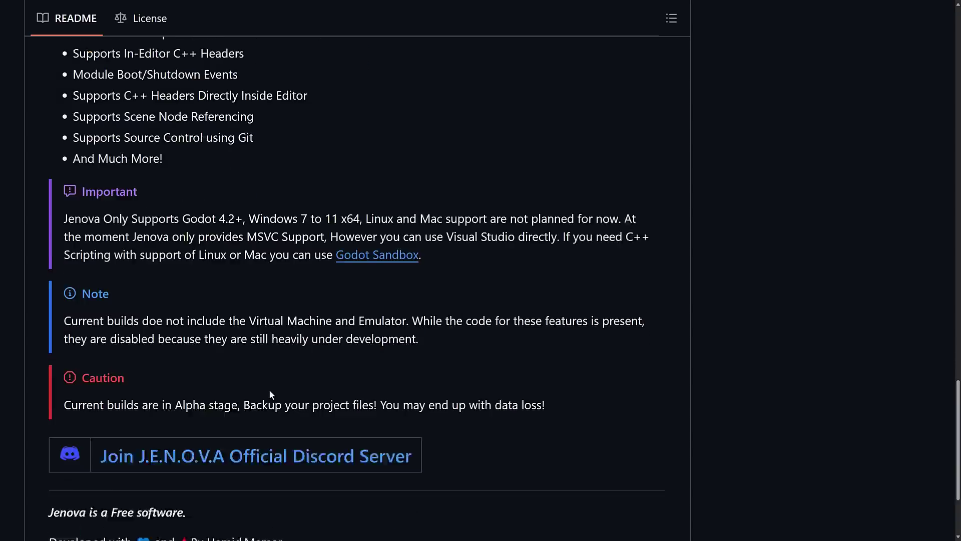
{"action": "scroll", "coordinate": [270, 391], "scroll_direction": "down", "scroll_amount": 1}
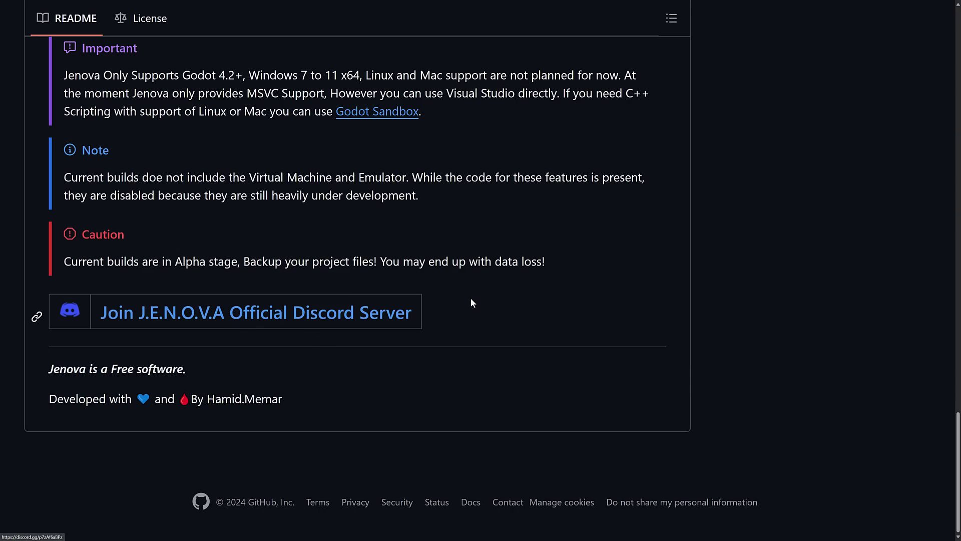
Open the Video Log II demo video from the README, then return to the README.
{"action": "scroll", "coordinate": [540, 306], "scroll_direction": "up", "scroll_amount": 20}
{"action": "scroll", "coordinate": [541, 305], "scroll_direction": "up", "scroll_amount": 6}
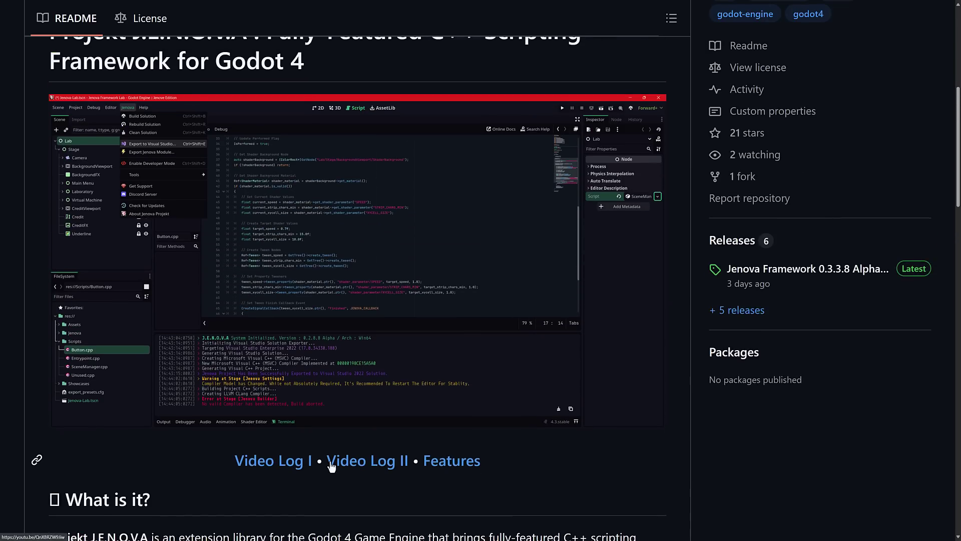
{"action": "left_click", "coordinate": [363, 458]}
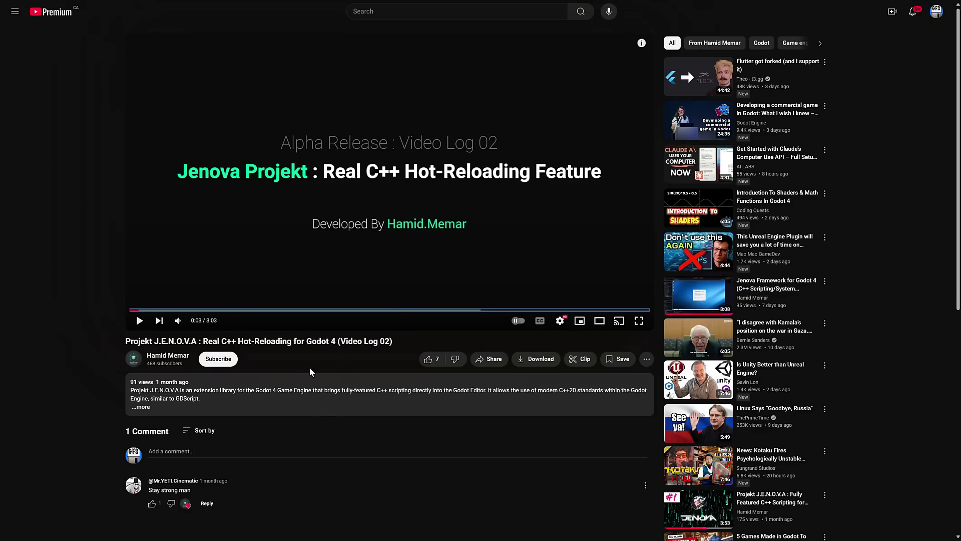
{"action": "key", "text": "alt+Left"}
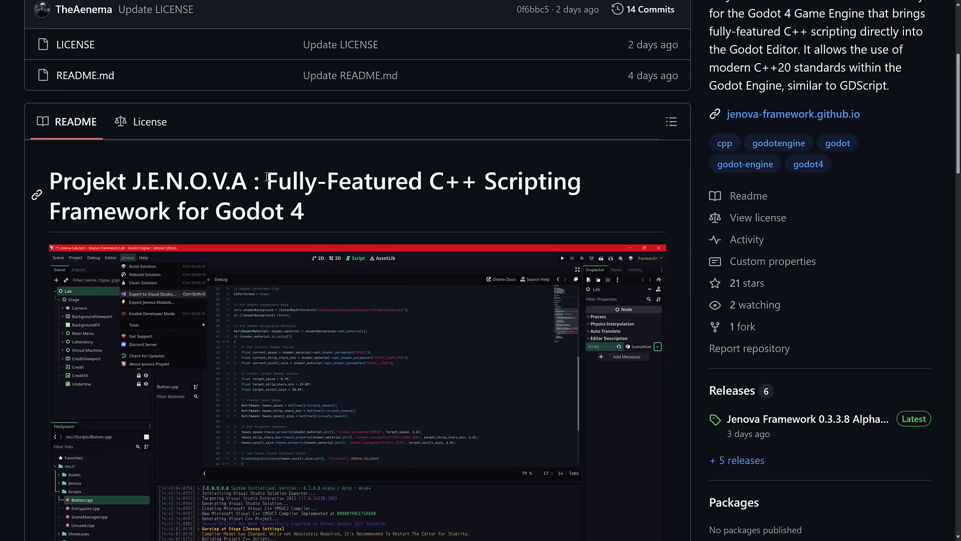
Open the v0.3.3.8-Alpha release from the Releases sidebar, review its 8 assets, and collapse them.
{"action": "scroll", "coordinate": [761, 317], "scroll_direction": "down", "scroll_amount": 2}
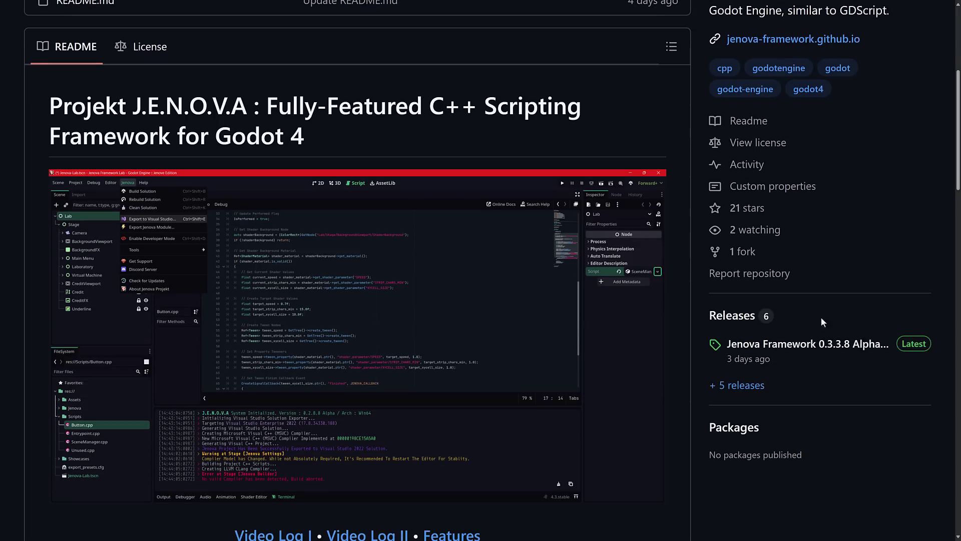
{"action": "left_click", "coordinate": [762, 350]}
{"action": "scroll", "coordinate": [477, 383], "scroll_direction": "down", "scroll_amount": 6}
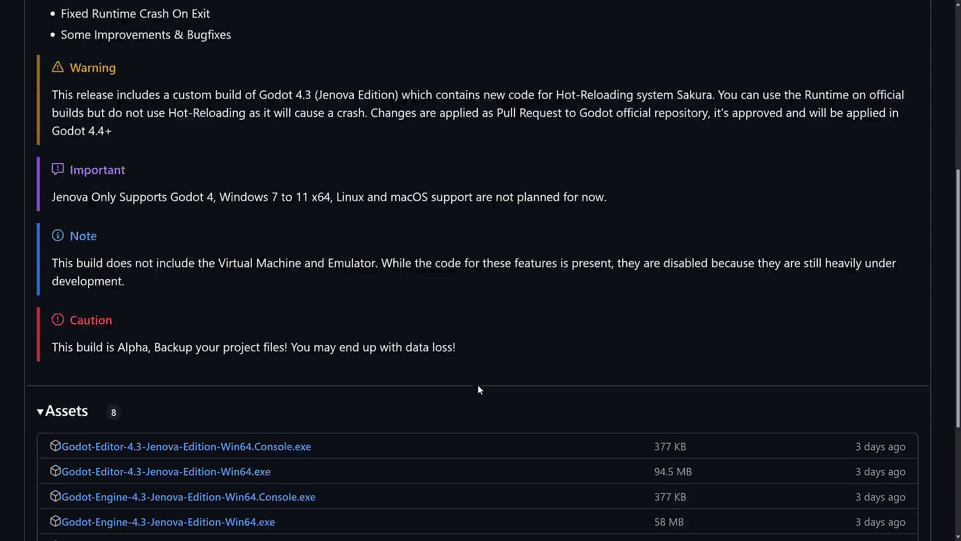
{"action": "scroll", "coordinate": [175, 355], "scroll_direction": "down", "scroll_amount": 1}
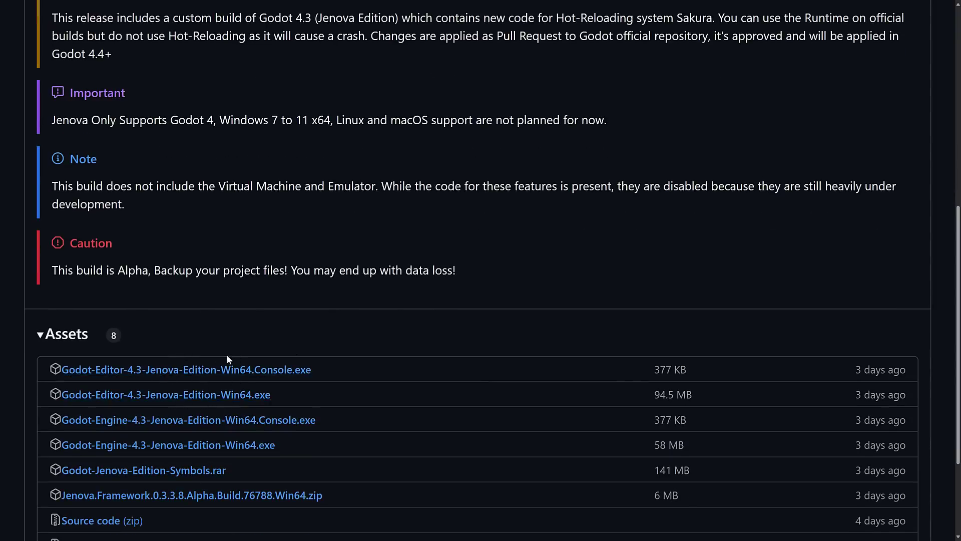
{"action": "scroll", "coordinate": [447, 335], "scroll_direction": "down", "scroll_amount": 1}
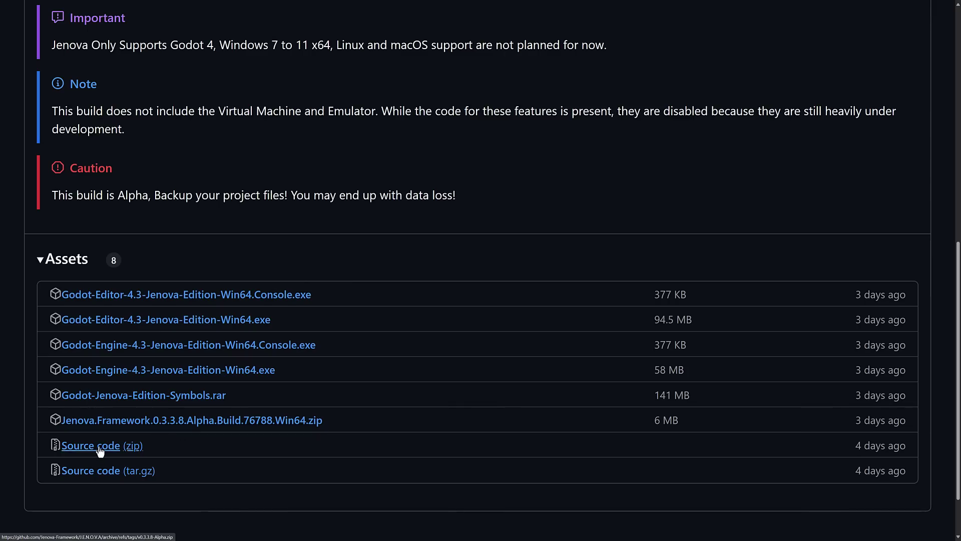
{"action": "left_click", "coordinate": [503, 259]}
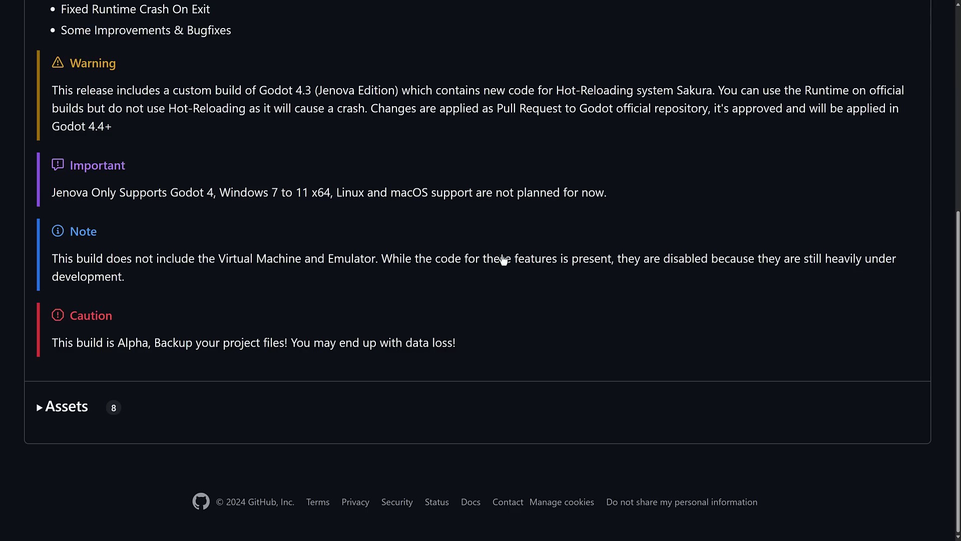
Close the current tab to reveal the Jenova website's Download Jenova for Godot 4 section.
{"action": "key", "text": "ctrl+w"}
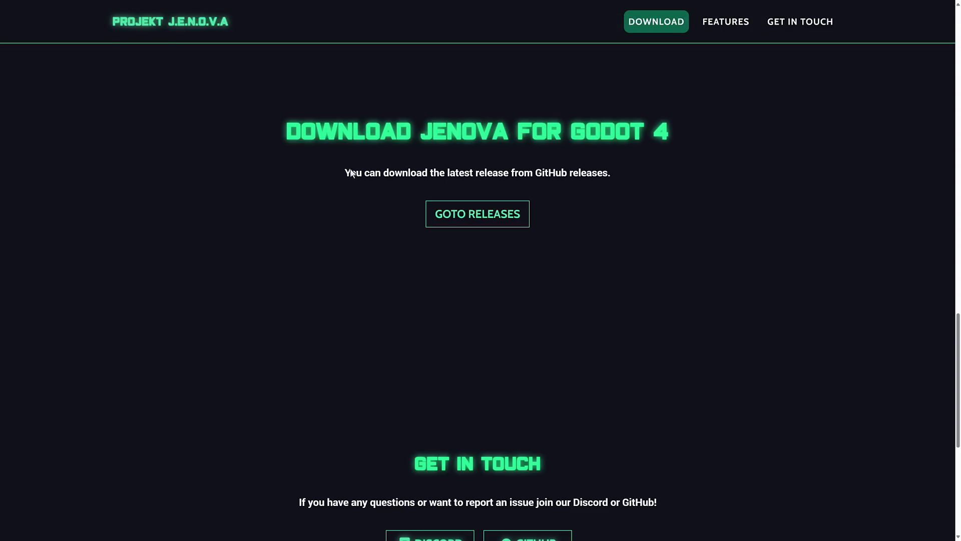